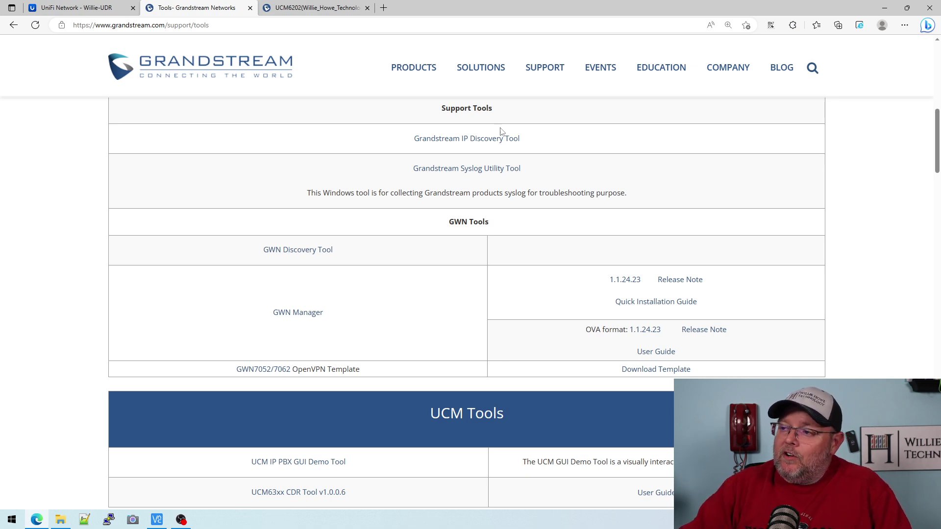
Step: Download win-syslogs.zip from the Grandstream Syslog Utility Tool link, keep it anyway, and show it in its folder
click(454, 172)
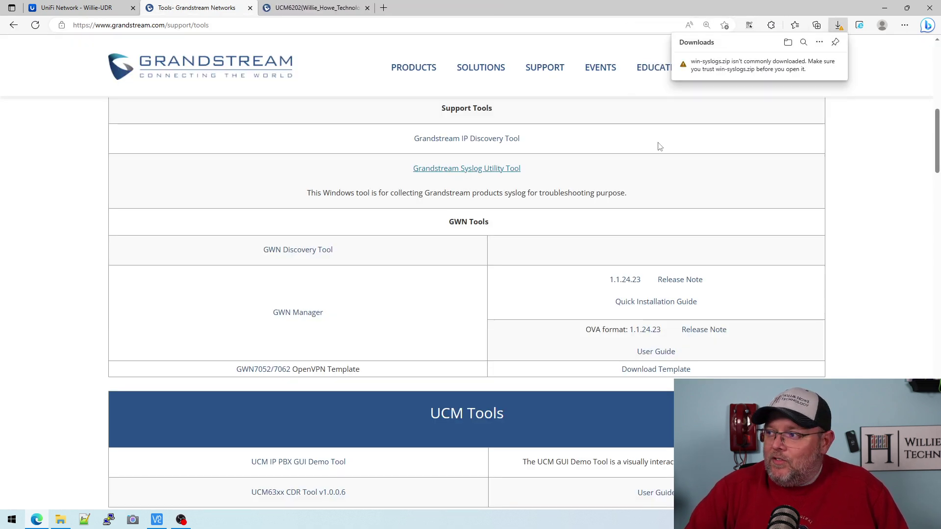
click(831, 69)
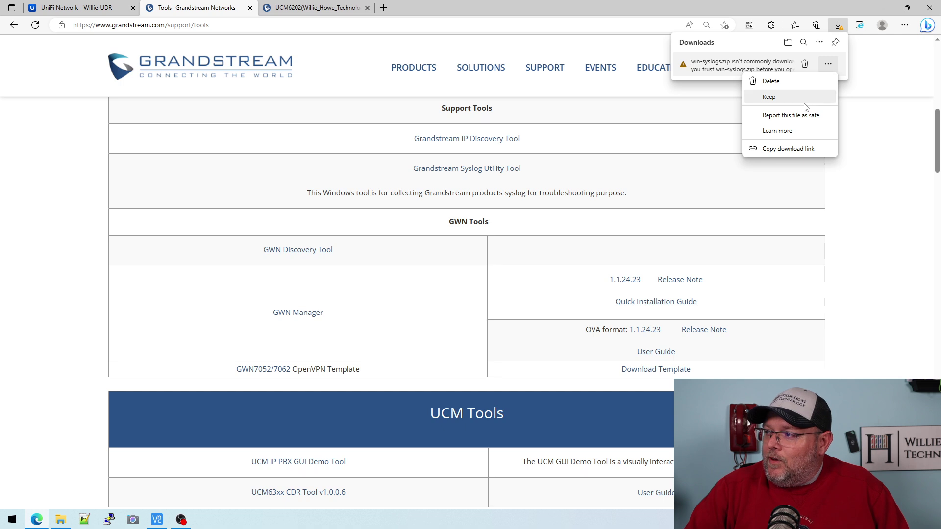
click(769, 97)
click(749, 183)
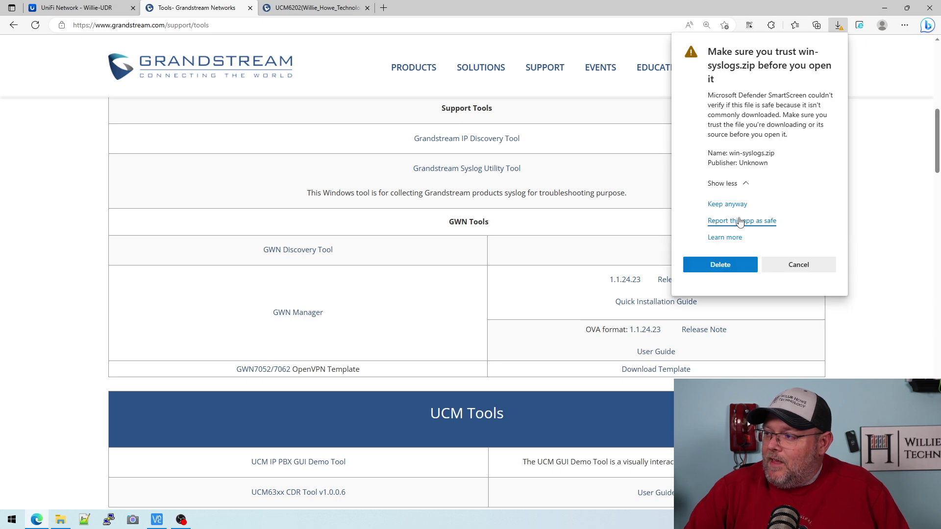
click(738, 201)
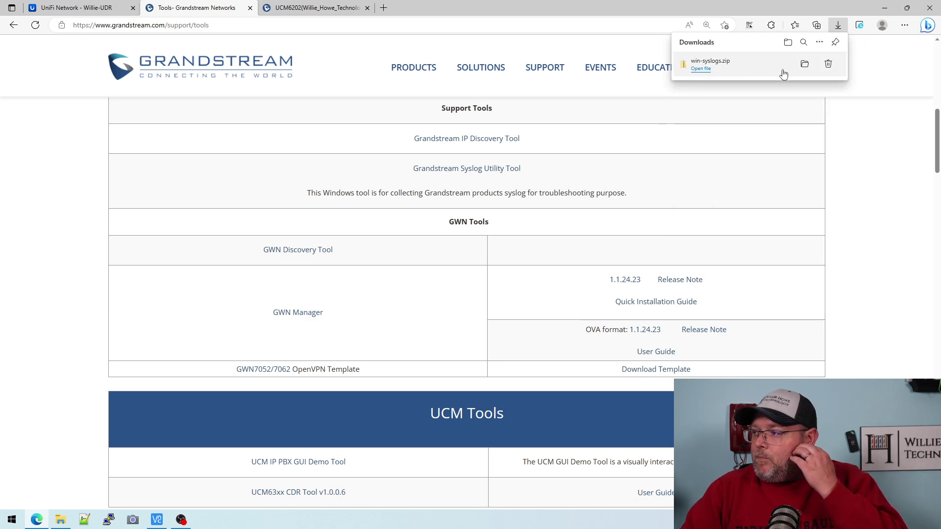
click(803, 65)
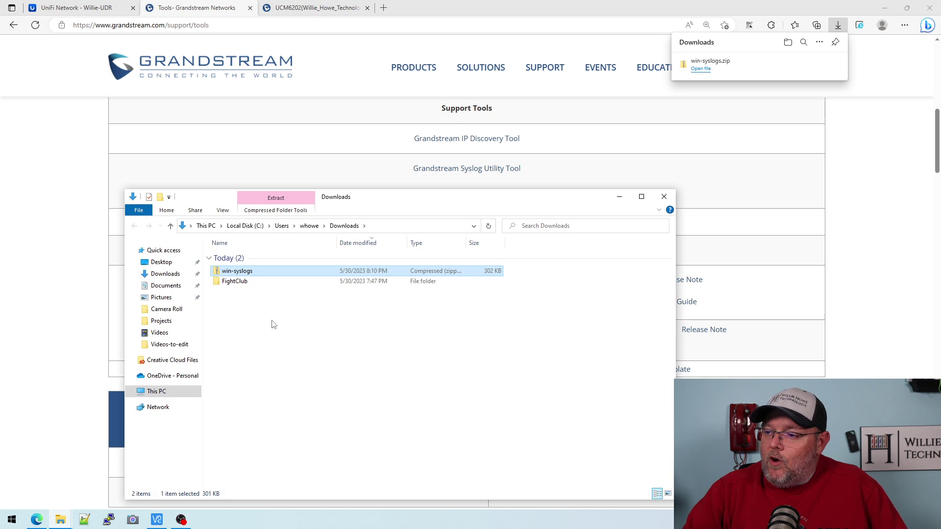
Step: Extract win-syslogs.zip into the suggested win-syslogs folder
right_click(240, 275)
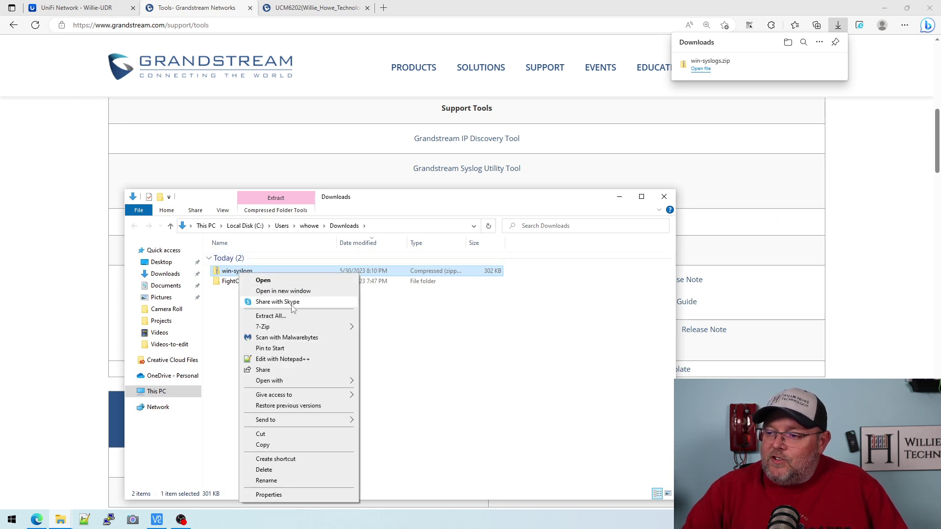
click(291, 317)
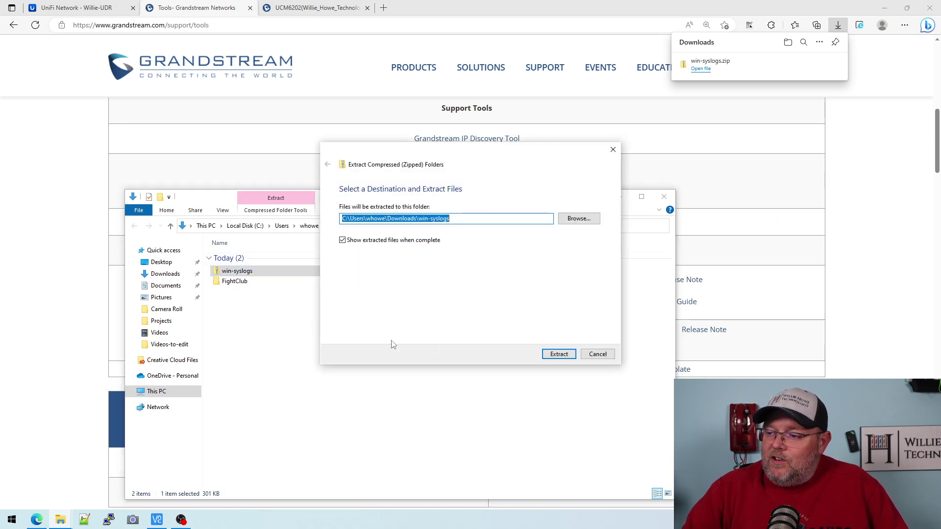
click(552, 354)
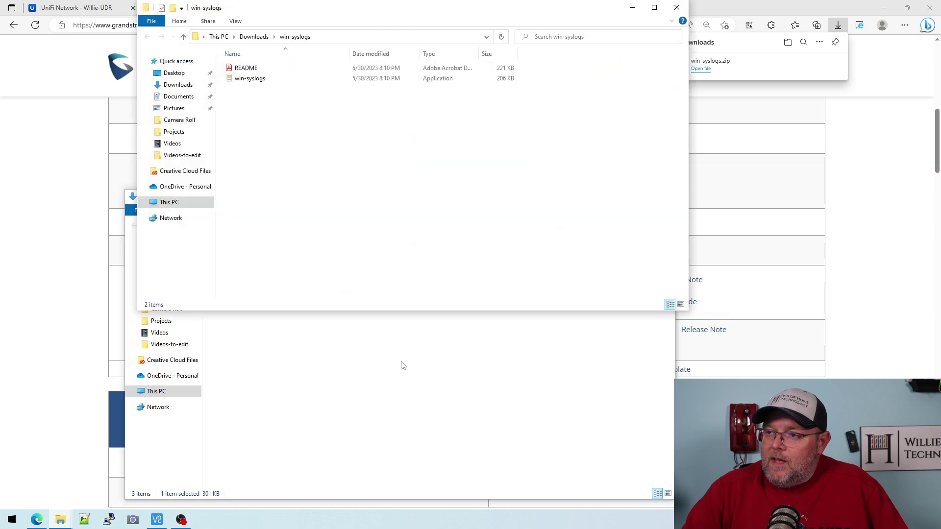
Step: Reposition the extracted win-syslogs window and close the Downloads window
drag(487, 11, 466, 101)
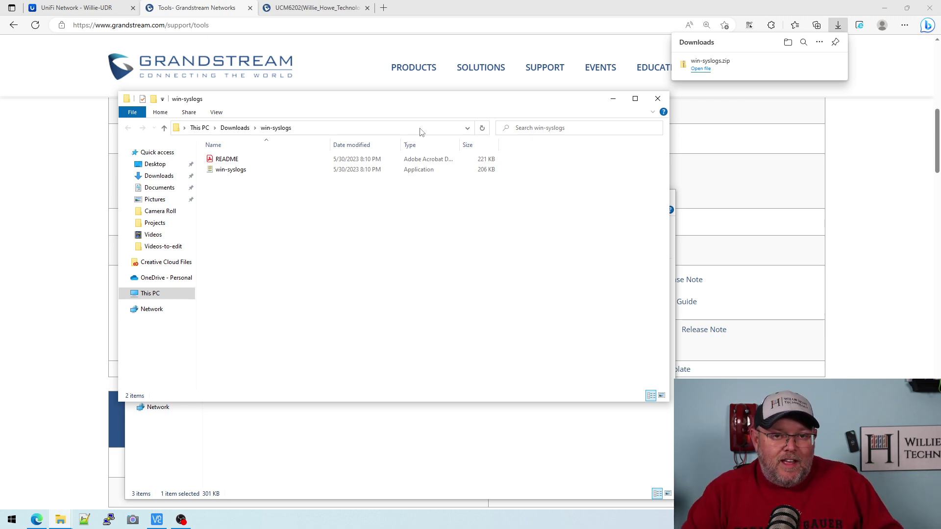
drag(392, 112, 359, 111)
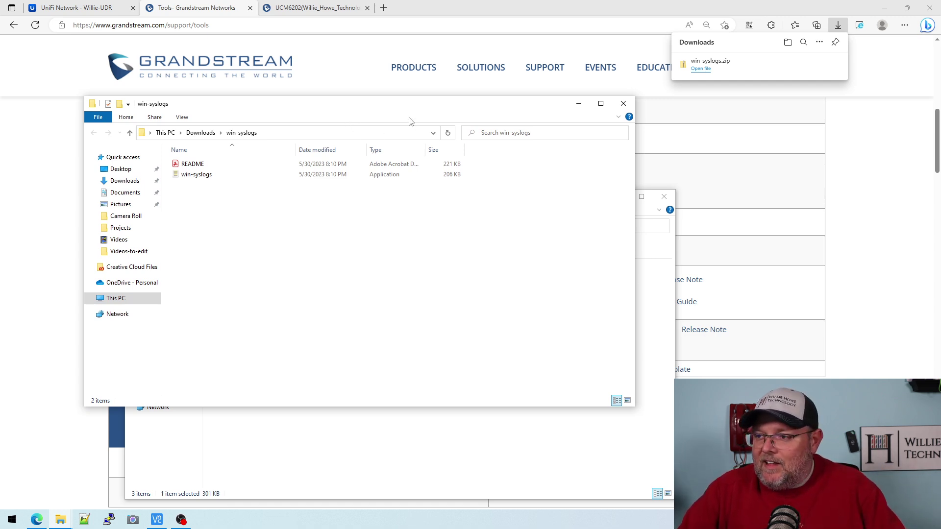
drag(385, 115, 484, 151)
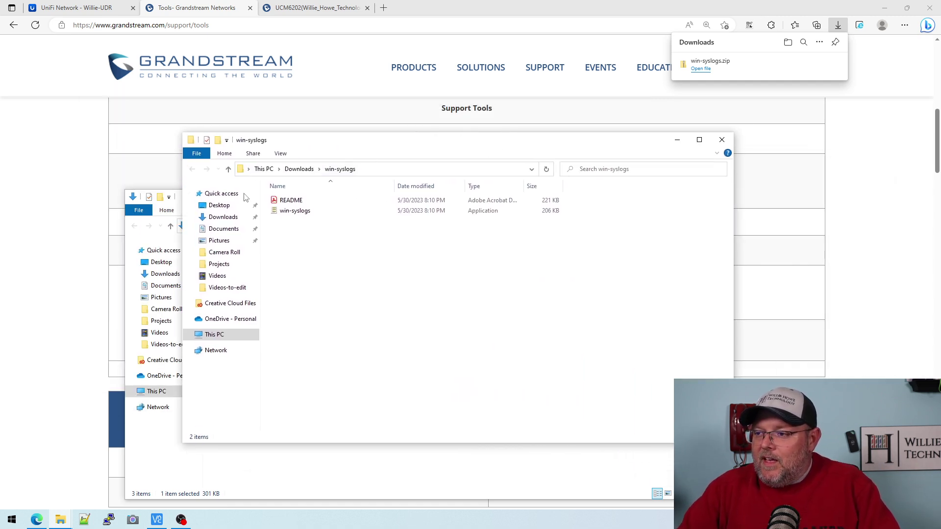
click(373, 480)
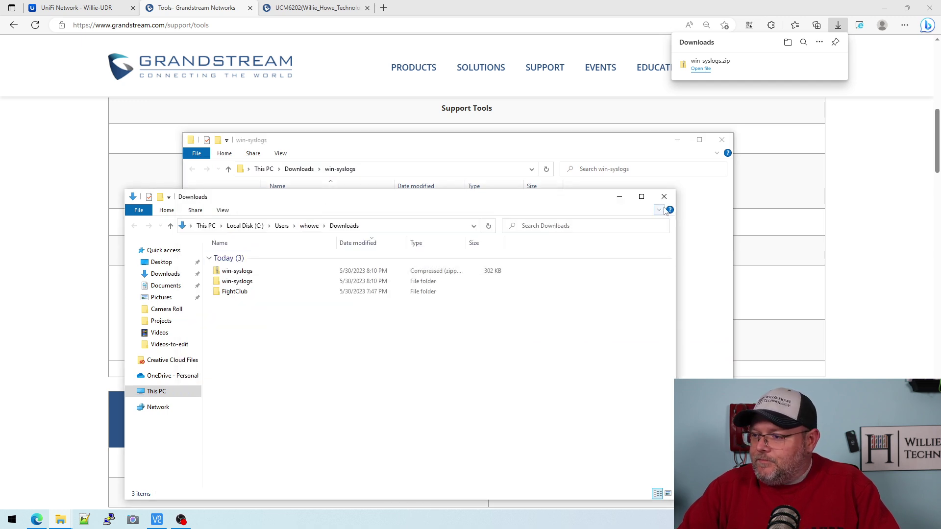
click(663, 197)
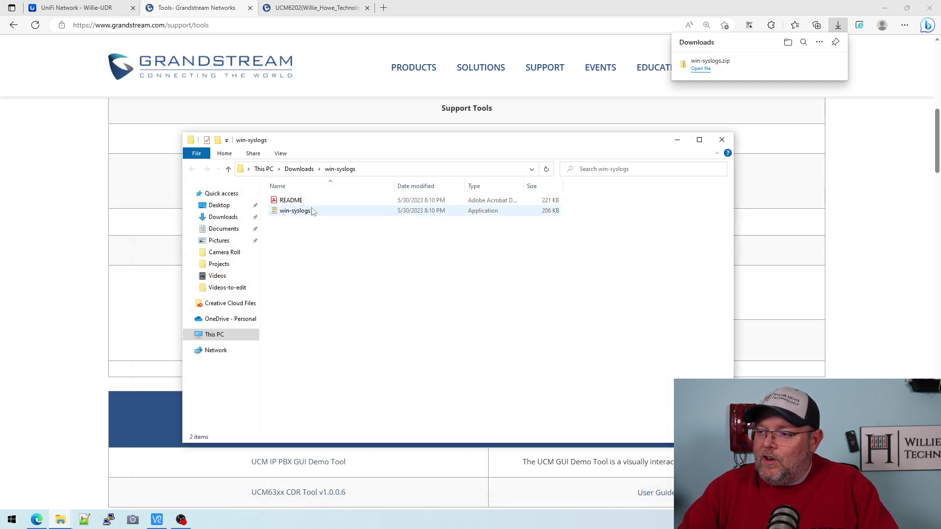
Step: Launch the win-syslogs application, running it anyway past the unrecognized-app warning
double_click(299, 212)
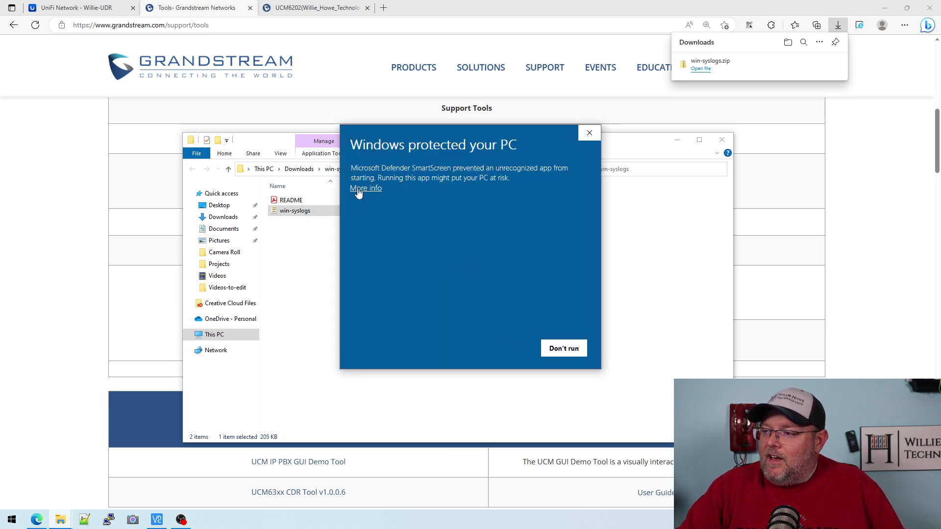
click(363, 189)
click(503, 349)
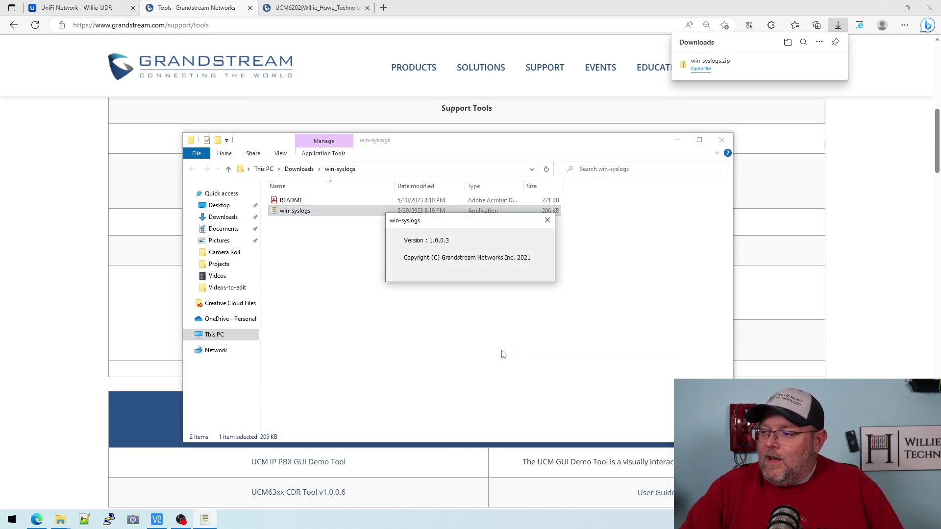
Step: Move the 1.0.0.3 version window aside and bring up the UCM6202 web interface
drag(426, 223, 480, 269)
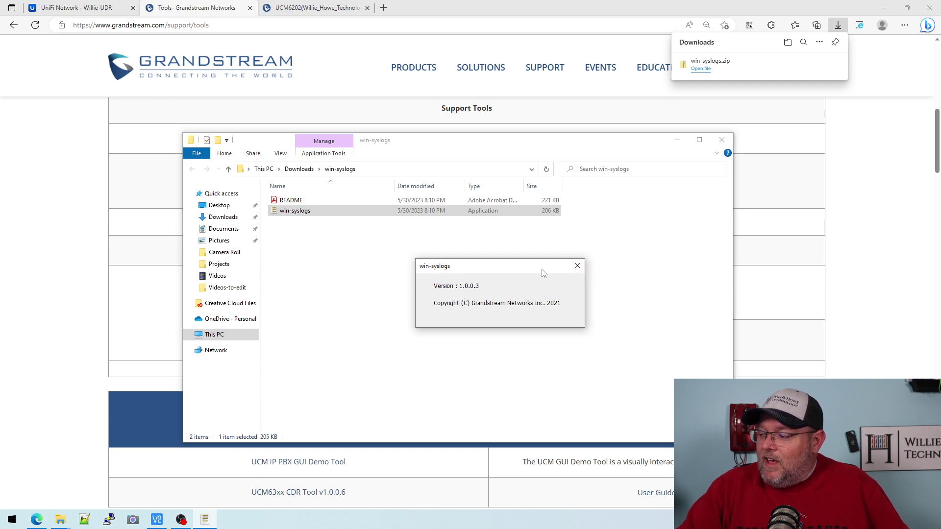
drag(533, 270, 411, 241)
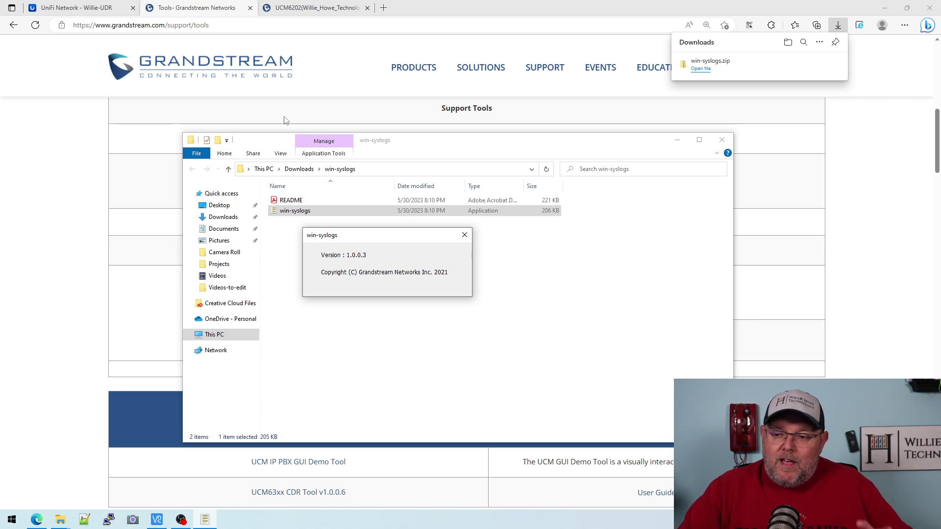
click(308, 9)
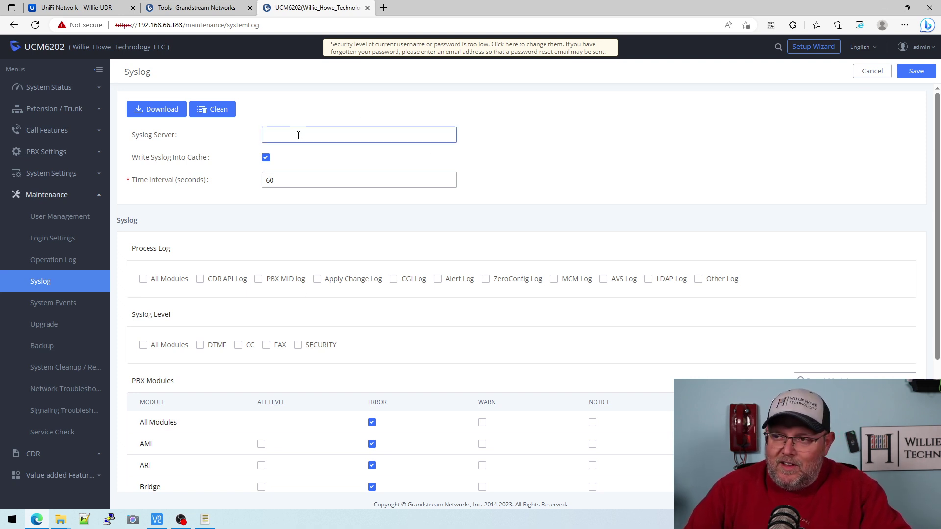
Step: Set Syslog Server to 192.168.66.33, enable all Process Log and Syslog Level modules, save and apply
text(1892)
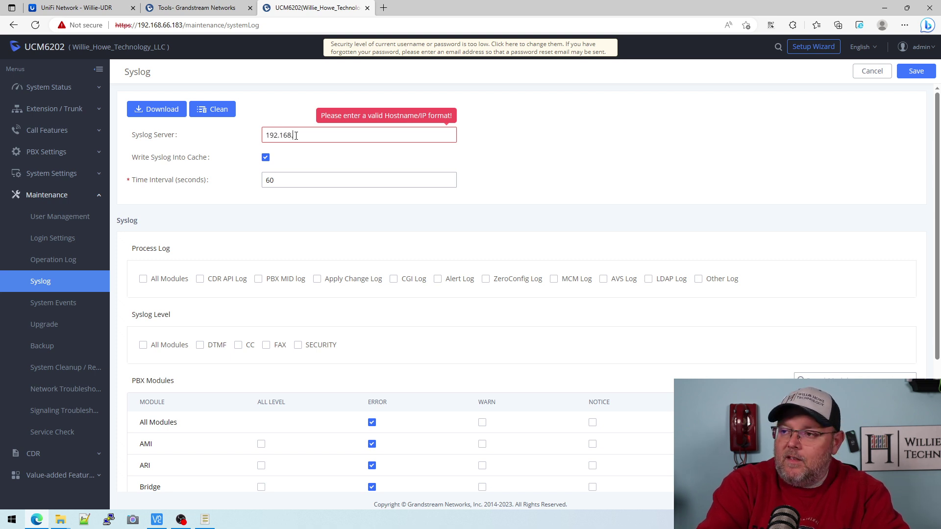
text(.168.66.33)
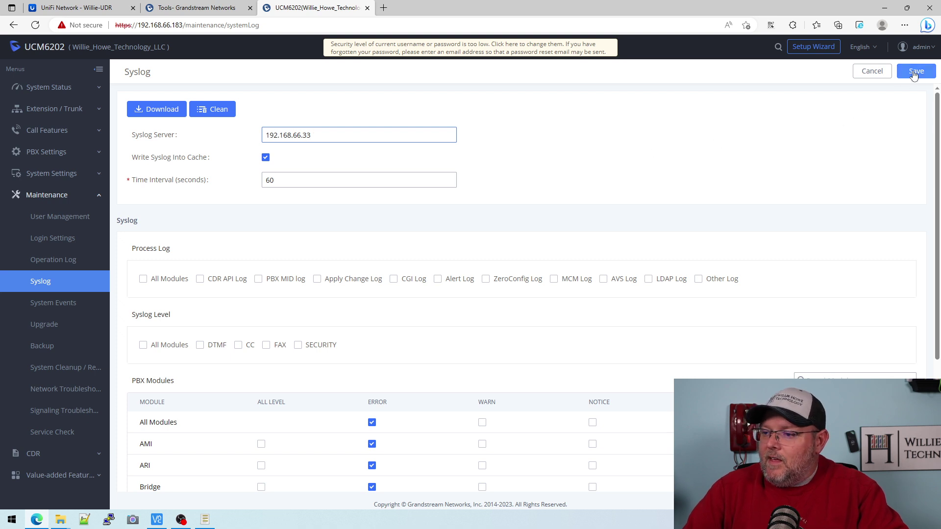
click(150, 283)
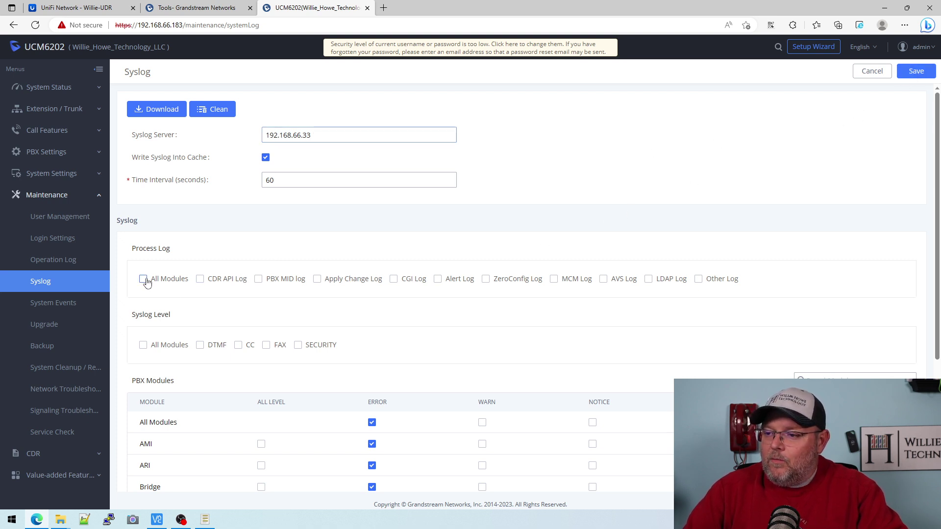
click(143, 345)
scroll(332, 387, down, 3)
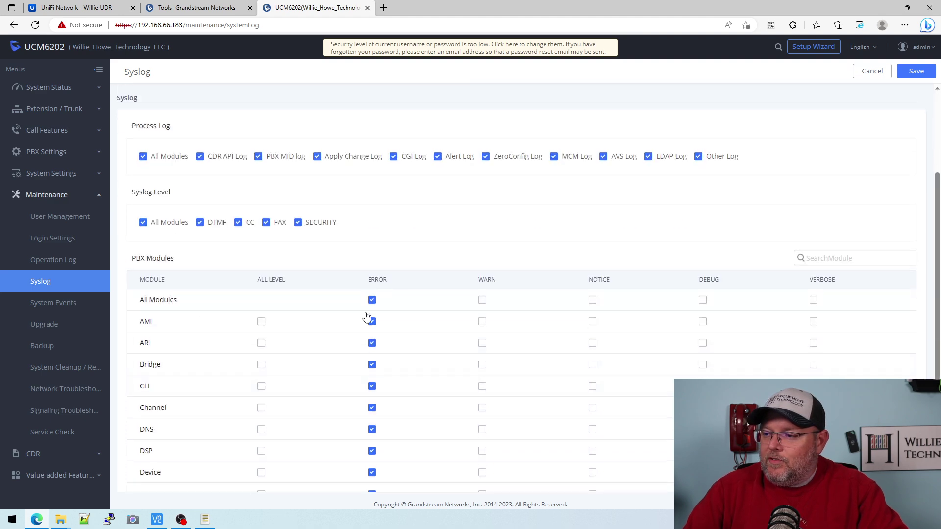
scroll(514, 338, up, 3)
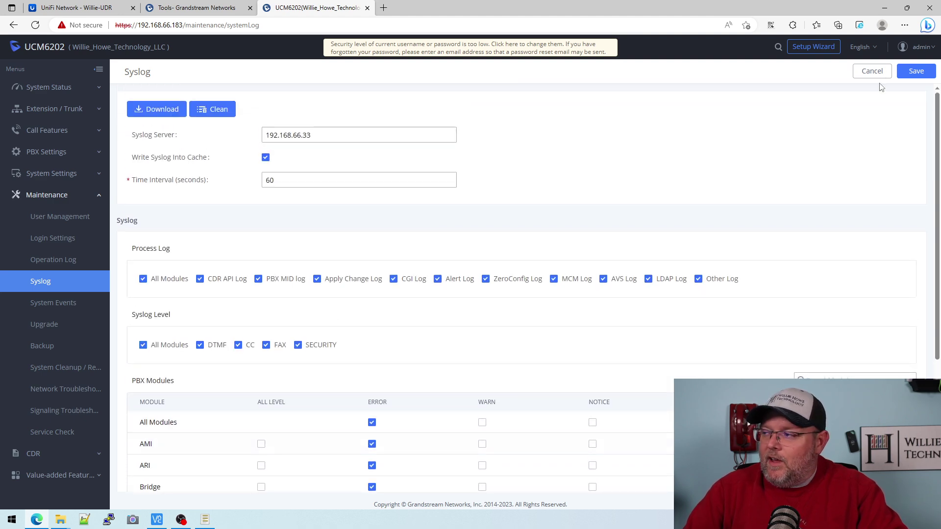
click(904, 73)
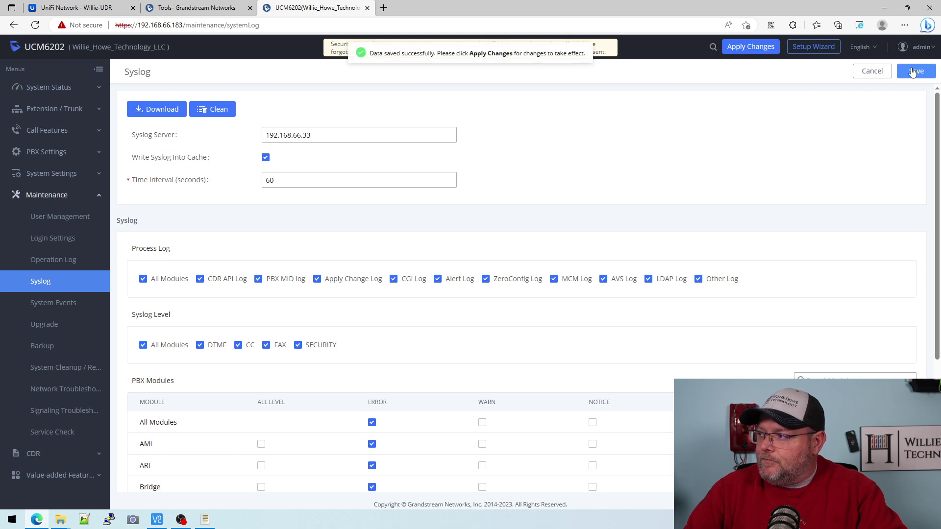
click(741, 49)
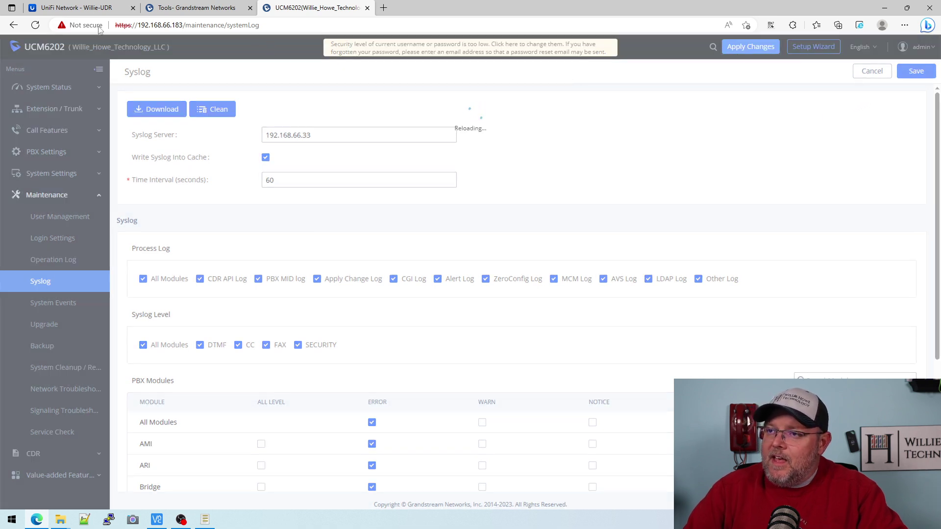
Step: In UniFi System settings, turn off automatic logging levels and send logs to a remote syslog server
click(89, 7)
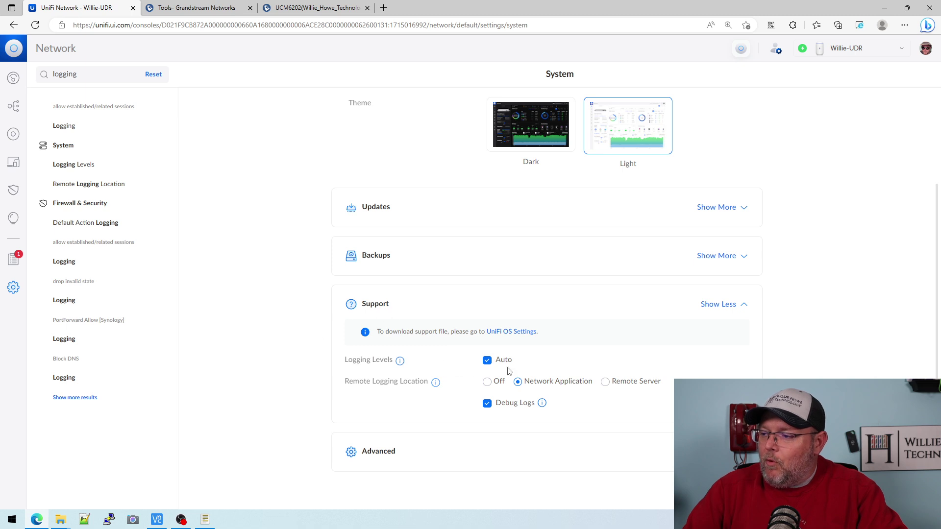
click(487, 360)
scroll(258, 327, down, 2)
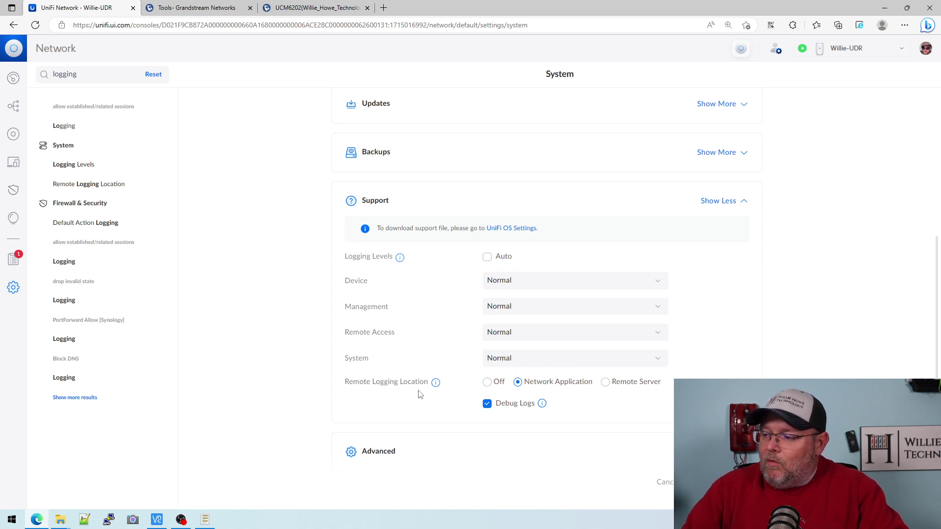
click(604, 384)
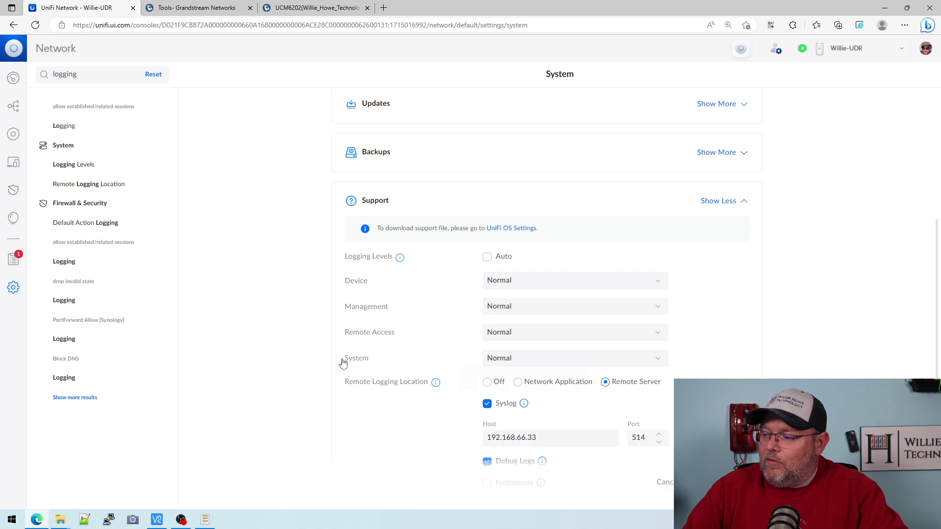
scroll(360, 362, down, 2)
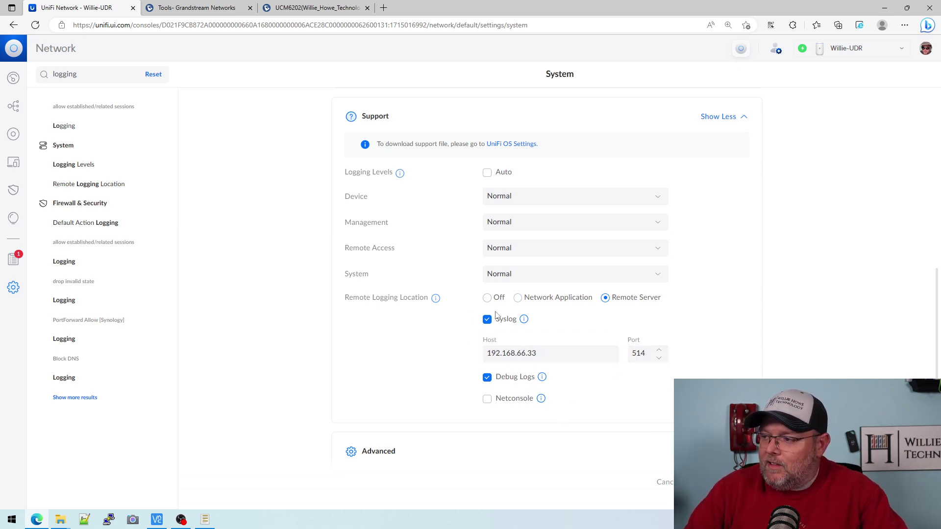
Step: Set Device, Management, Remote Access and System logging levels to Verbose and apply
click(514, 195)
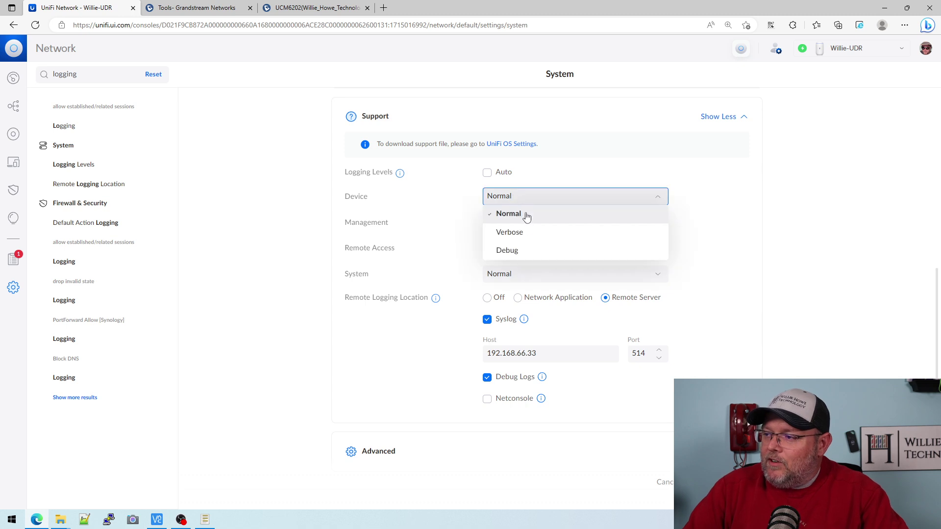
click(514, 233)
click(512, 223)
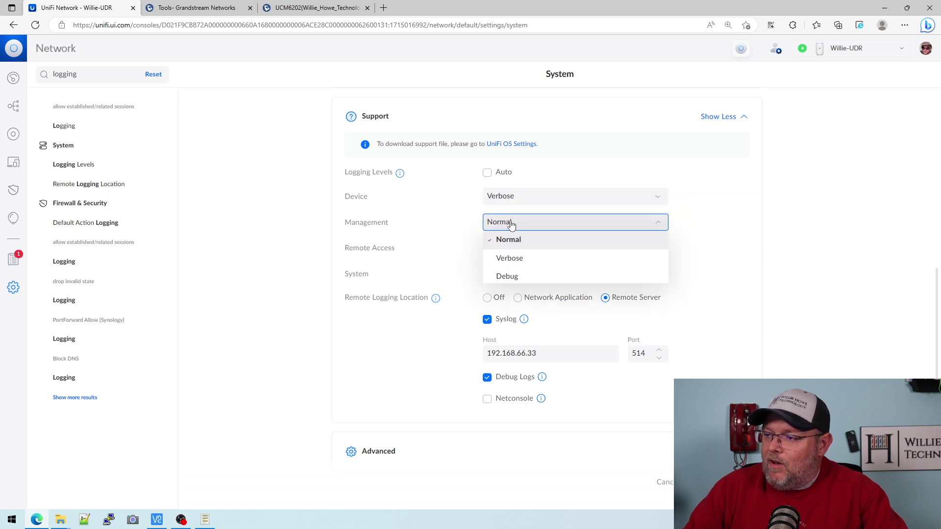
click(511, 256)
click(515, 249)
click(512, 284)
click(515, 275)
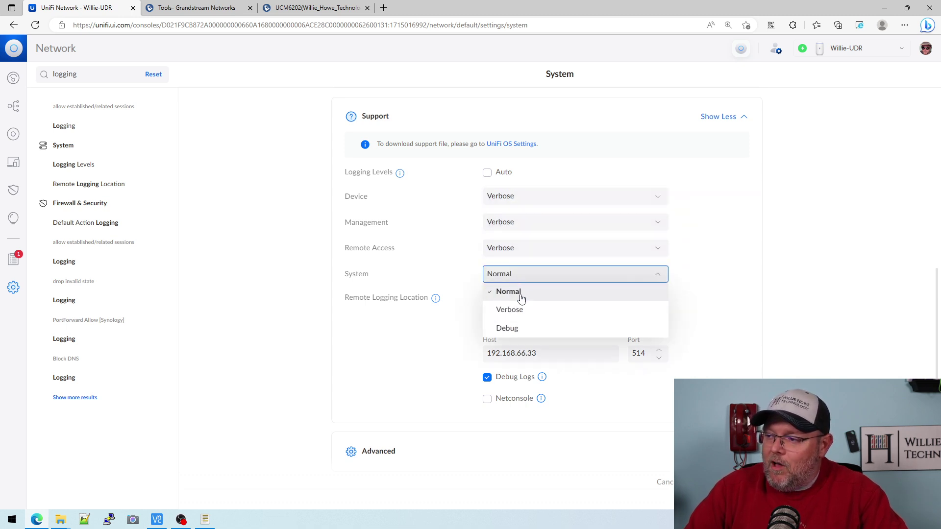
click(511, 309)
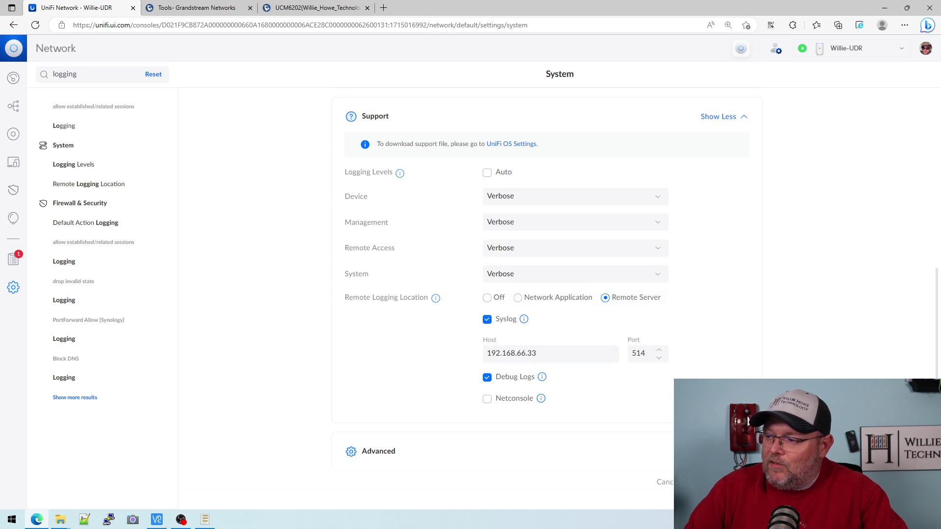
click(712, 482)
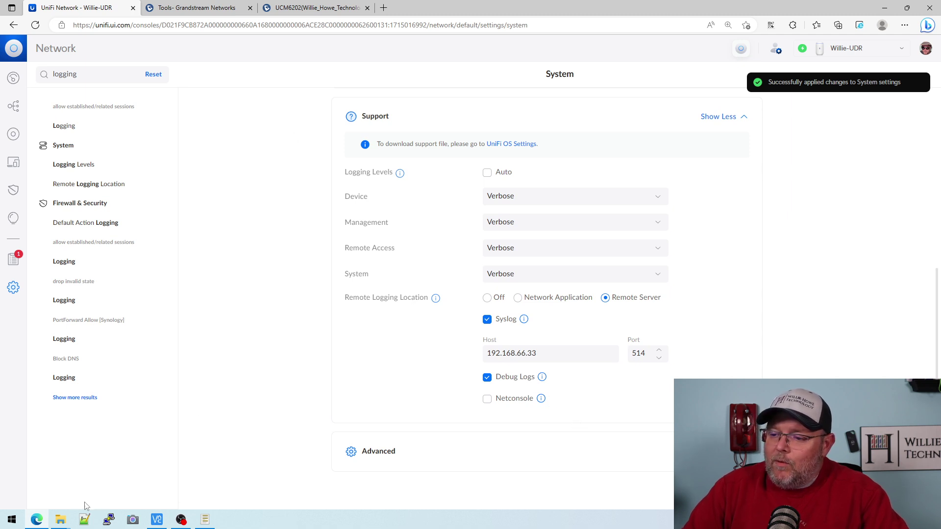
Step: Bring up the win-syslogs folder and look inside the 192.168.66.183 and 192.168.66.1 folders
mouse_move(62, 520)
click(165, 488)
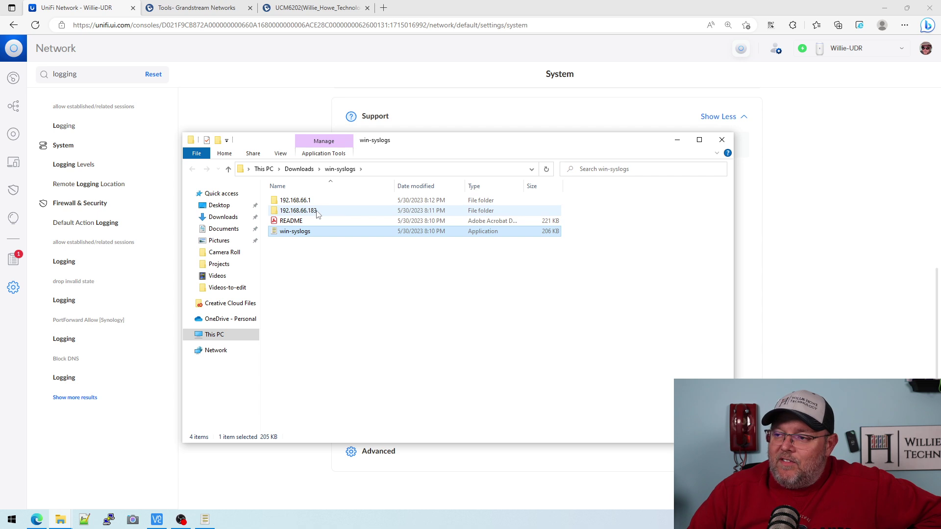
double_click(299, 211)
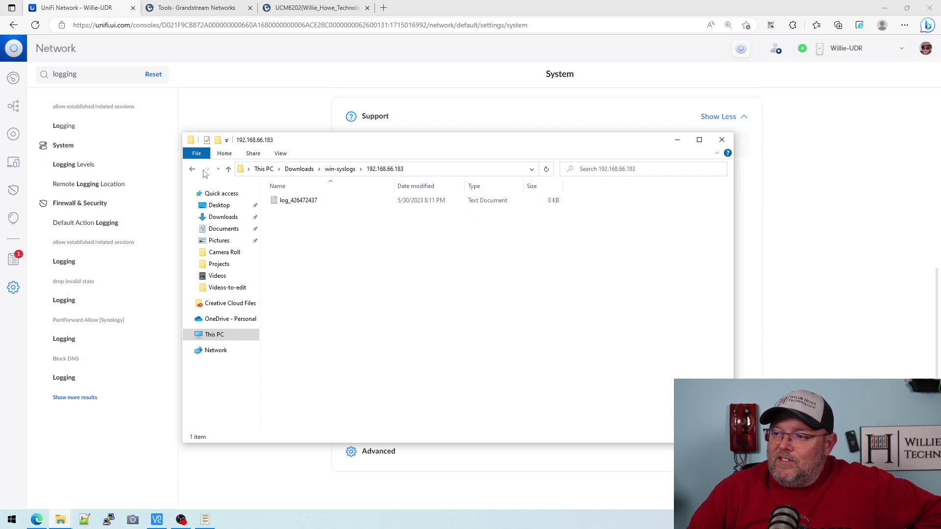
key(alt+Left)
double_click(311, 201)
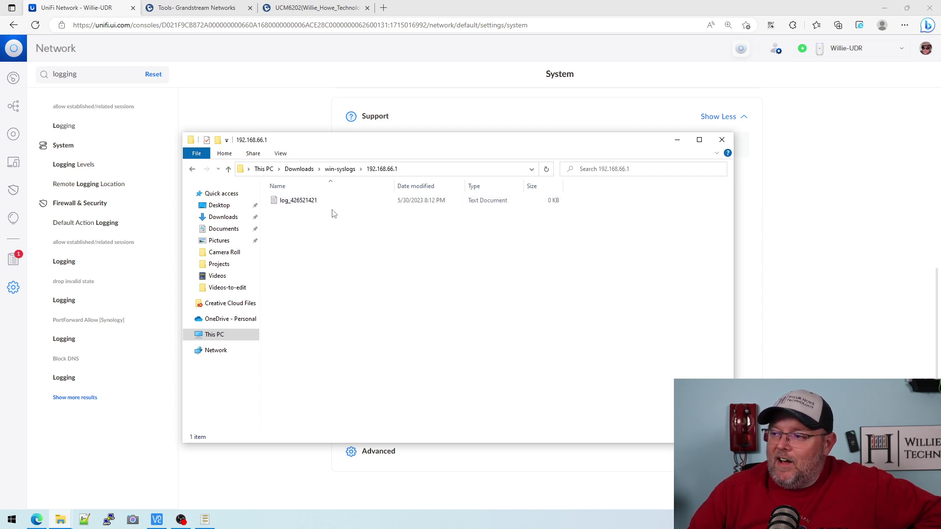
click(192, 169)
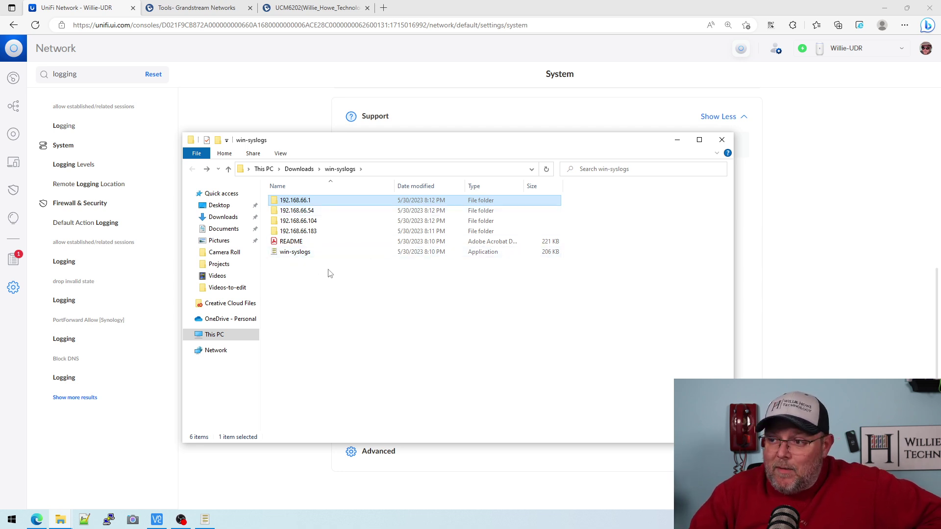
Step: Refresh the folder list and check the 192.168.66.1, .54, .104 and .183 device folders
right_click(302, 319)
click(333, 347)
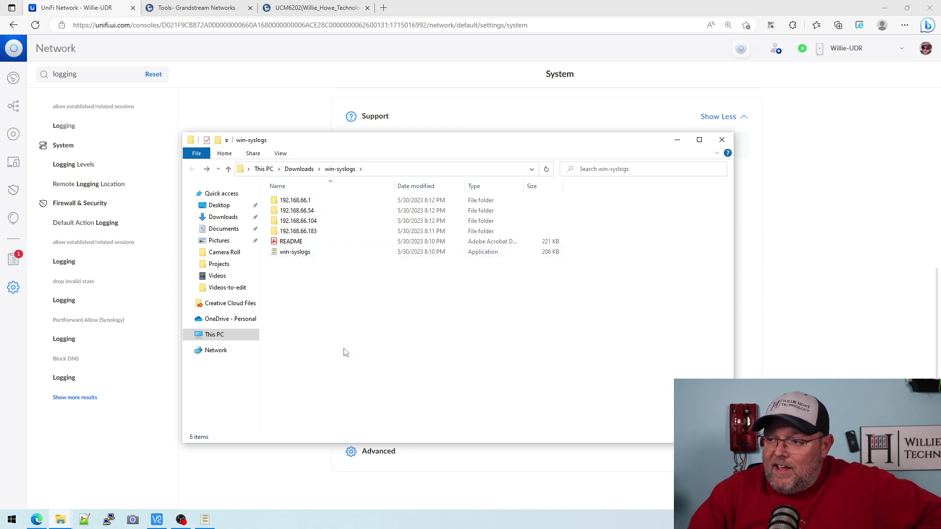
double_click(297, 200)
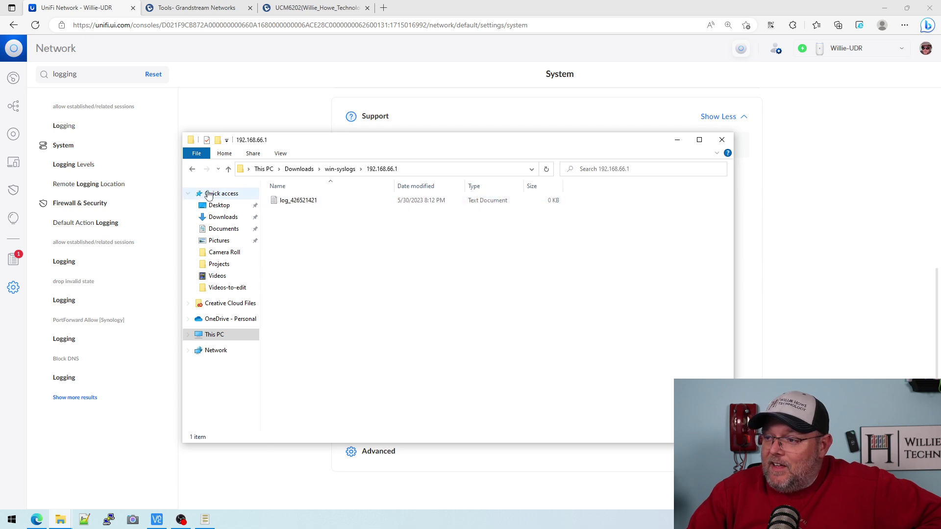
click(191, 170)
double_click(318, 214)
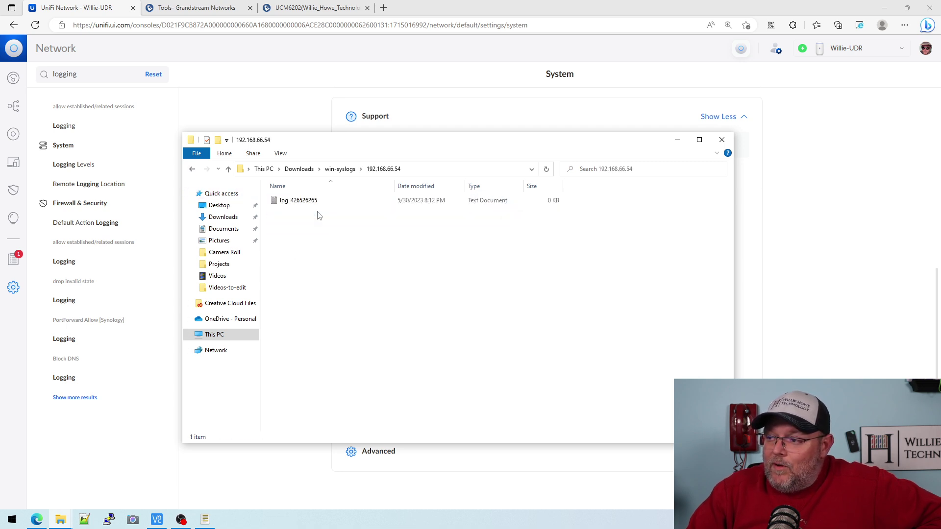
click(194, 170)
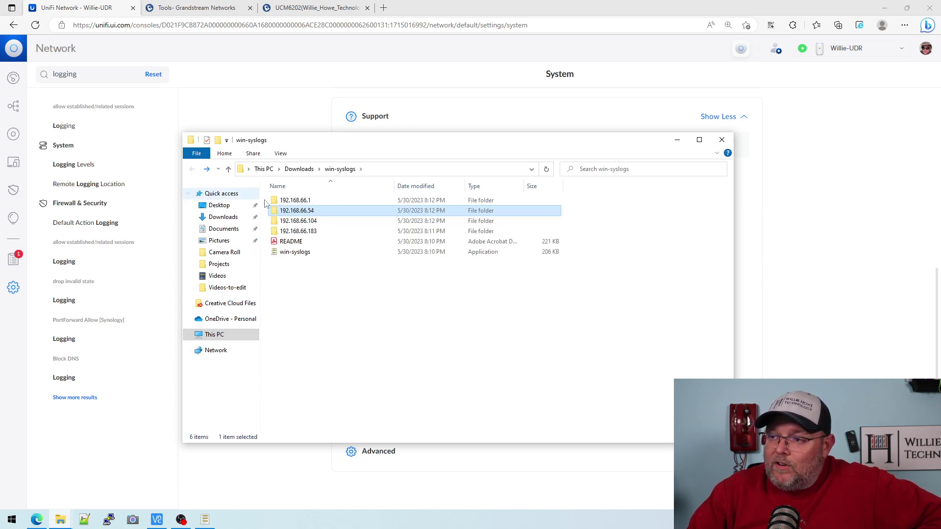
double_click(316, 226)
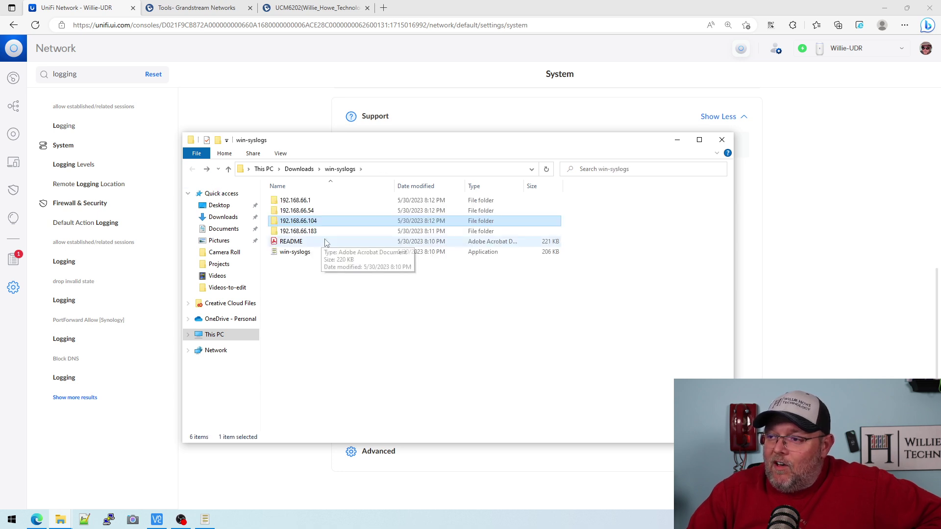
click(192, 170)
double_click(320, 237)
click(192, 170)
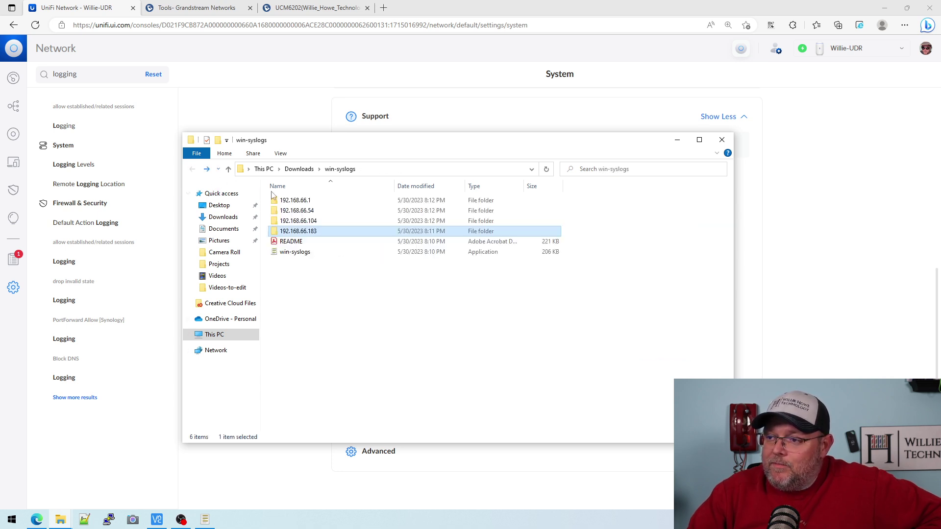
Step: Recheck the .1, .54, .104 and .183 device folders for their log files
double_click(309, 201)
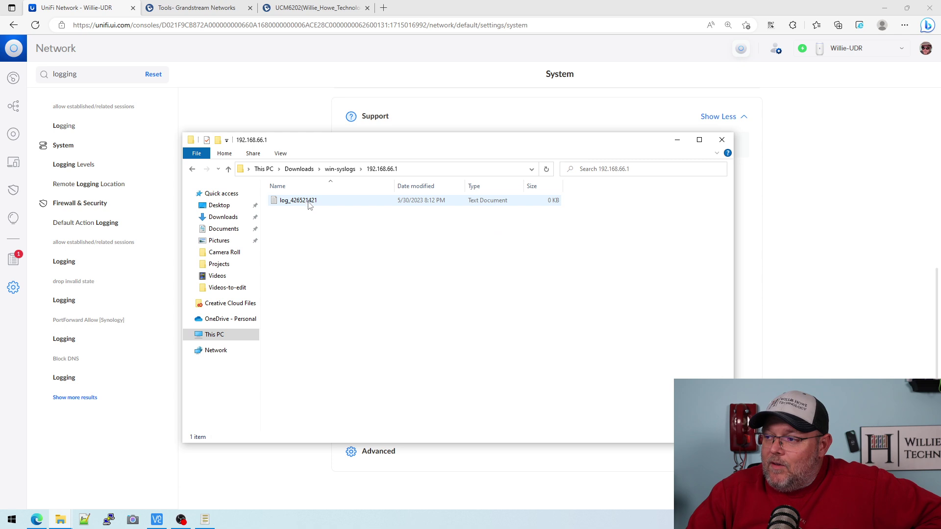
click(192, 169)
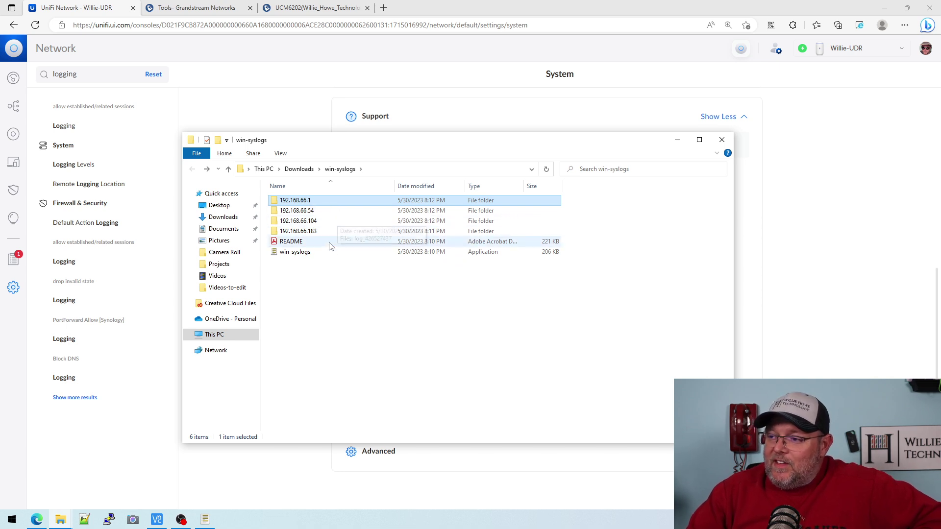
double_click(318, 209)
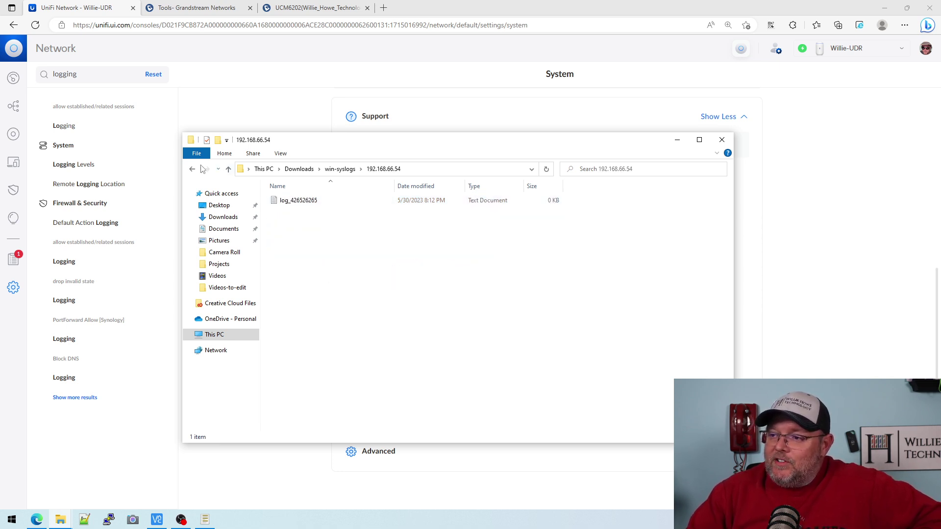
key(alt+Left)
double_click(289, 202)
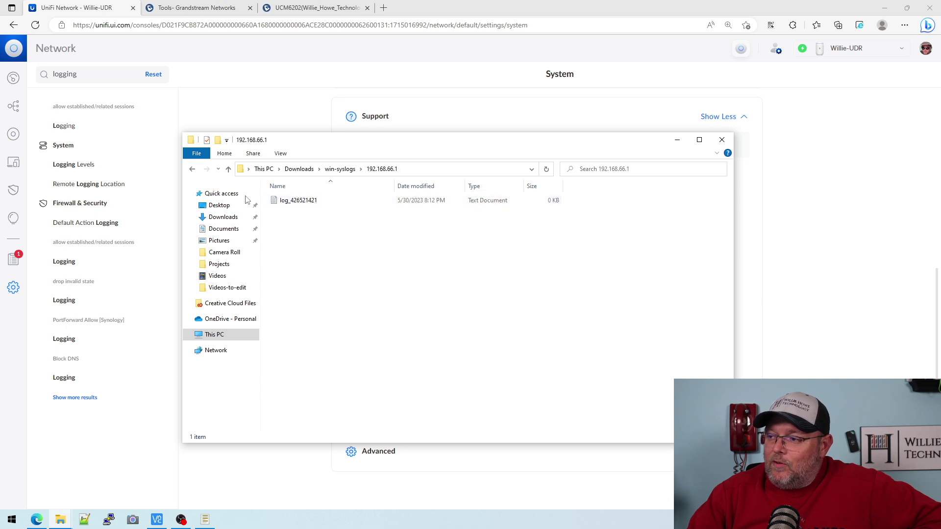
click(192, 169)
key(Down)
key(Down)
key(Return)
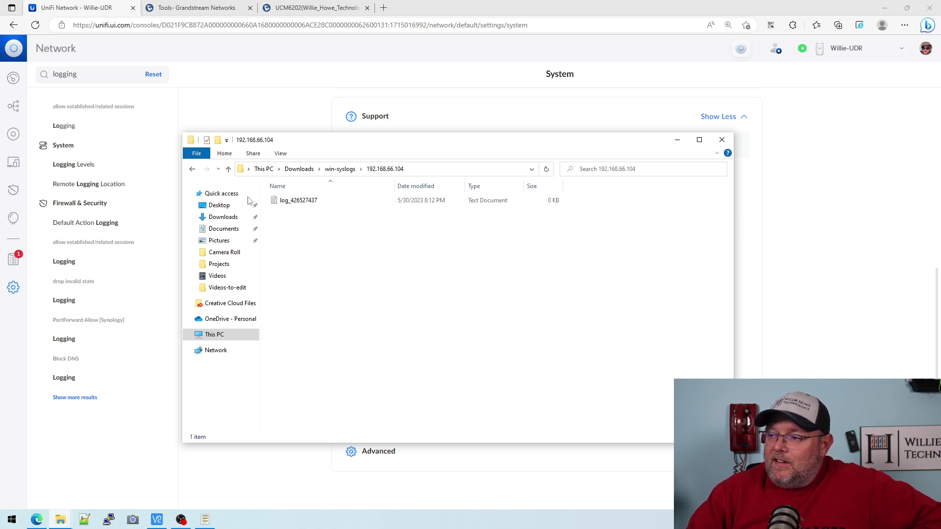
click(192, 169)
double_click(316, 230)
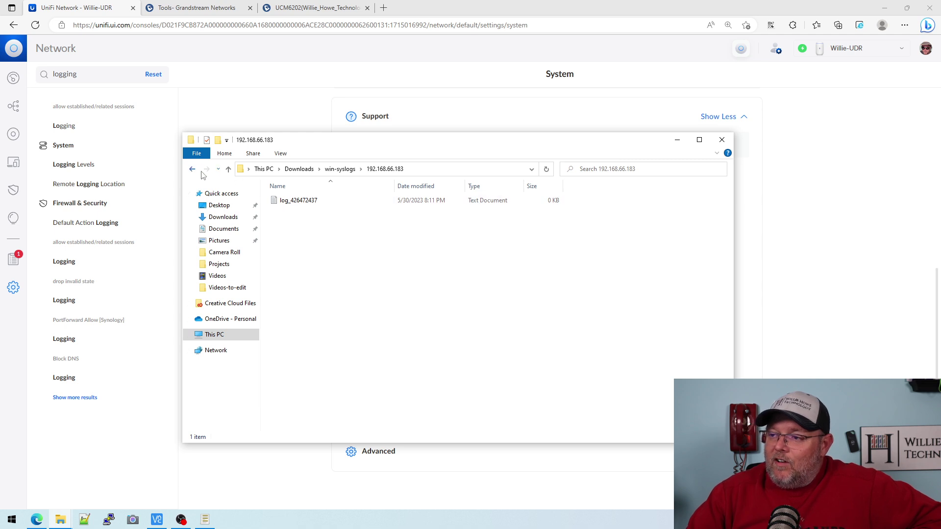
click(192, 169)
double_click(306, 201)
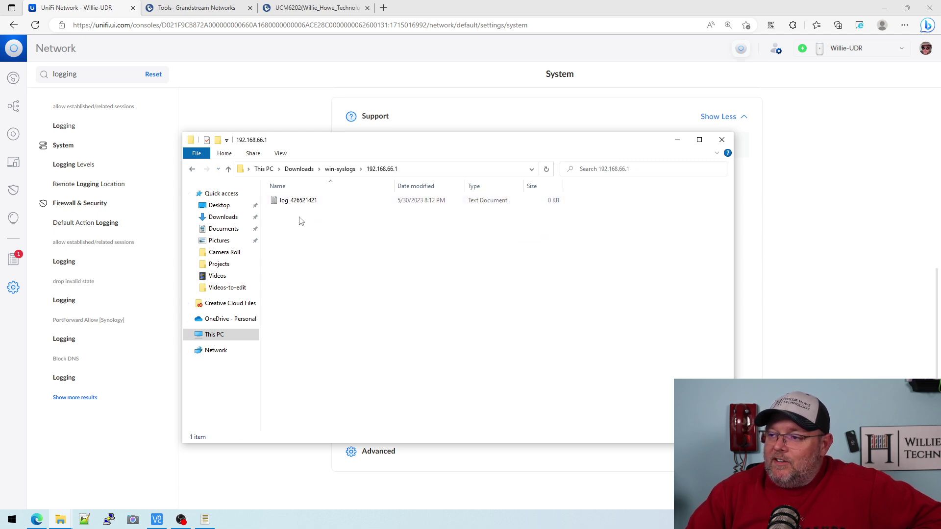
click(191, 169)
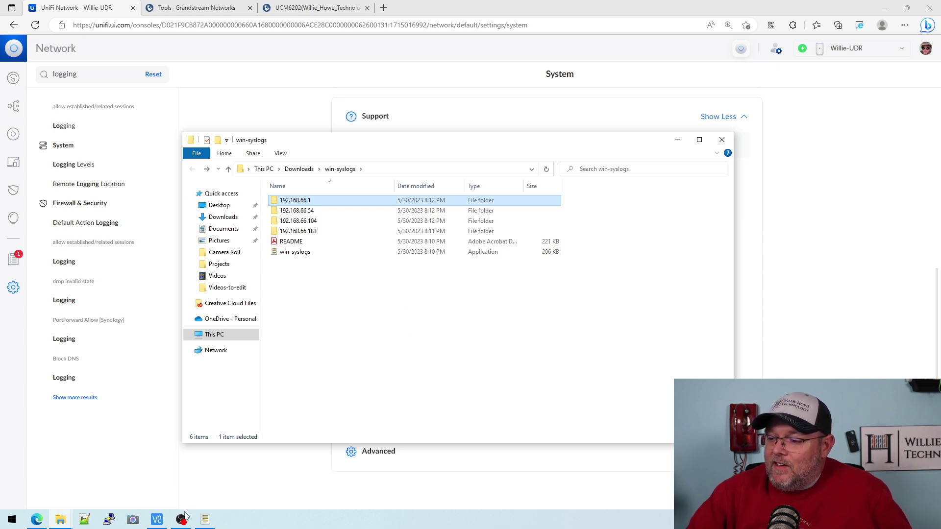
Step: Bring up the win-syslogs 1.0.0.3 version window, move it aside, and close the collector
click(208, 525)
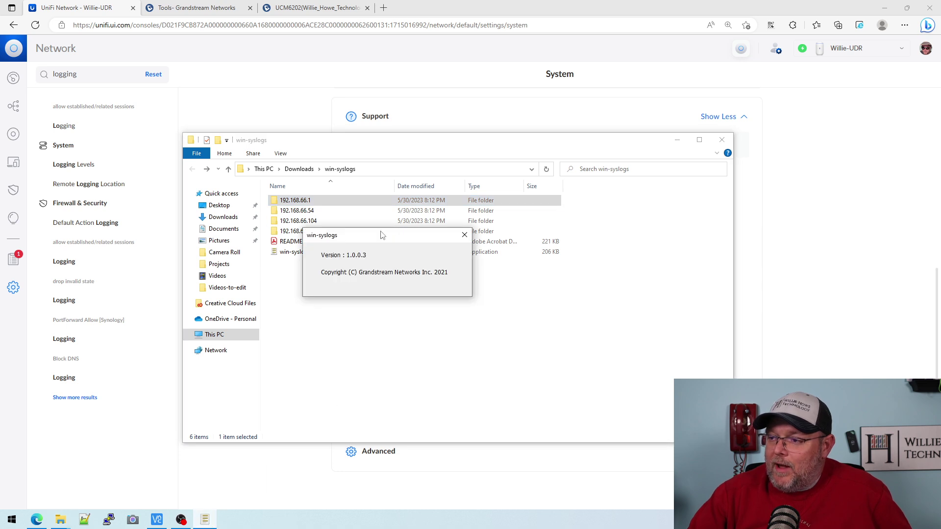
drag(394, 234, 371, 206)
click(442, 209)
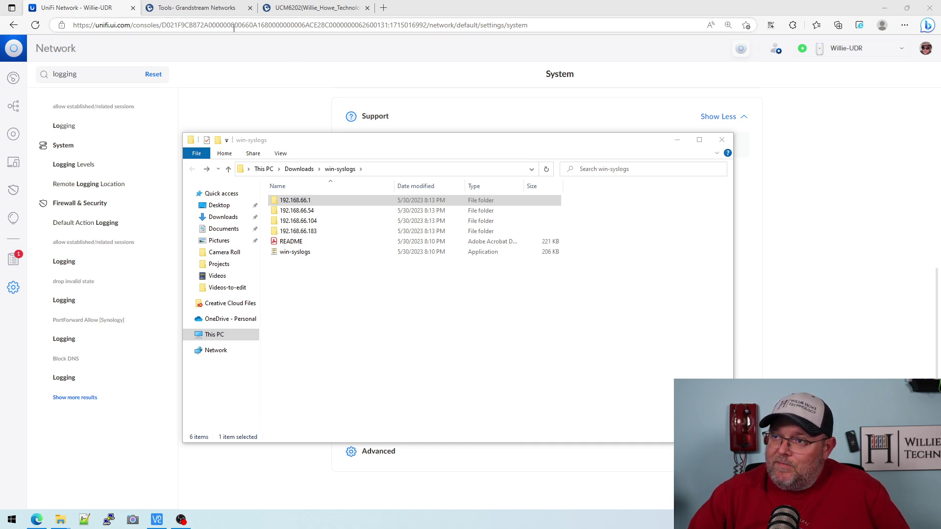
Step: Clear the UCM6202 syslog server and uncheck all Process Log and Syslog Level modules, confirming Fail2ban warnings
click(298, 14)
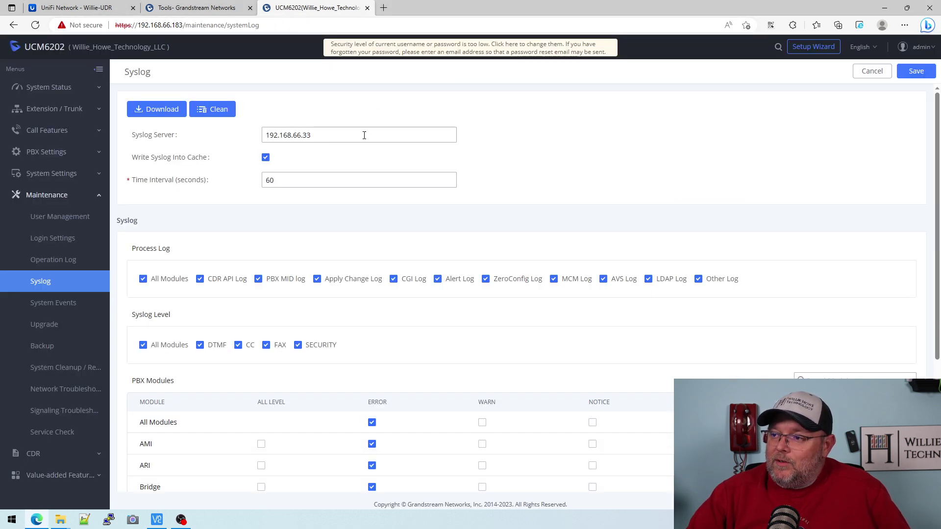
drag(345, 134, 205, 134)
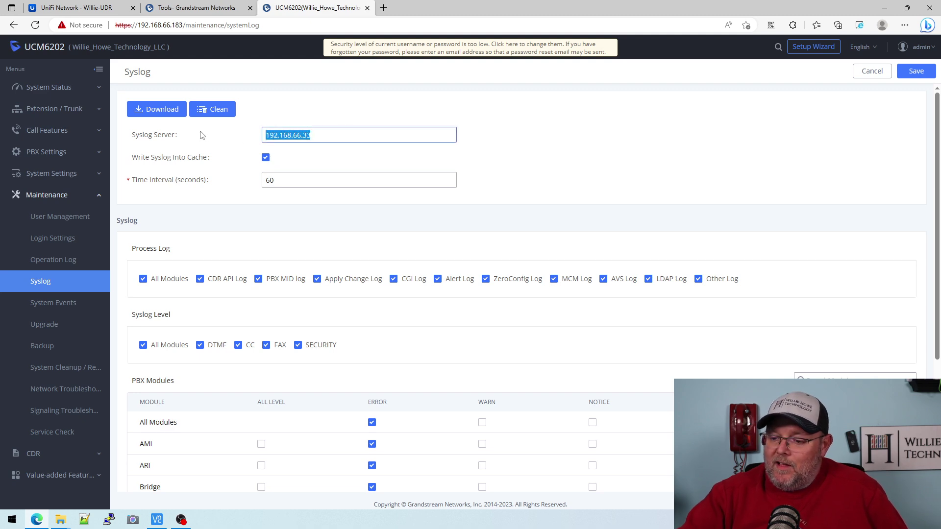
key(BackSpace)
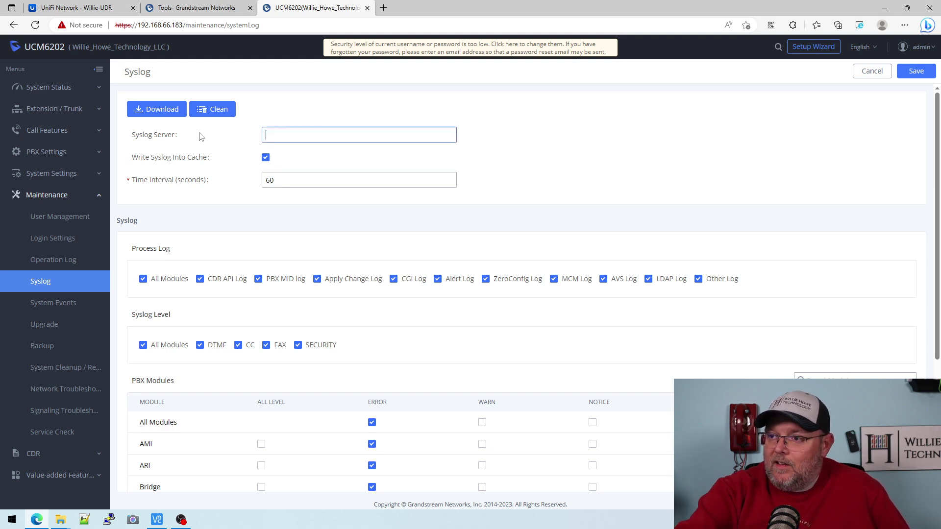
click(141, 279)
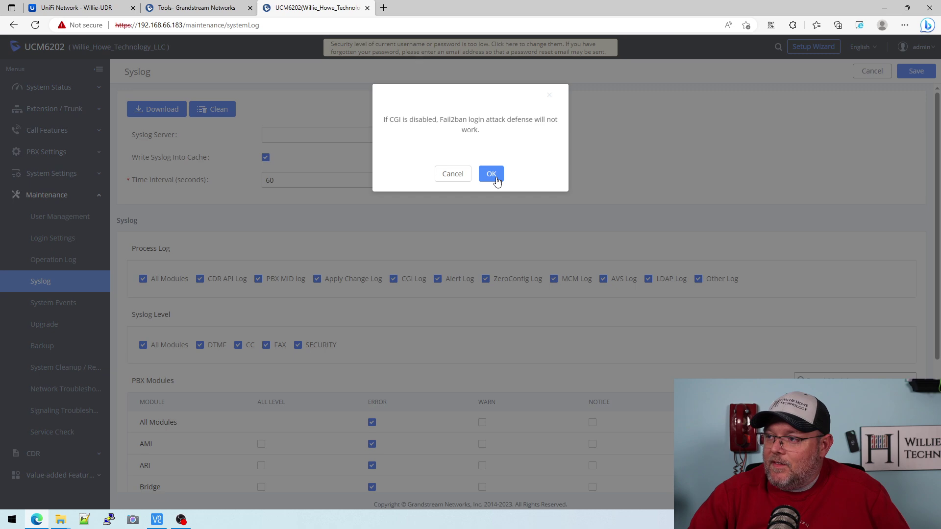
click(491, 174)
click(143, 345)
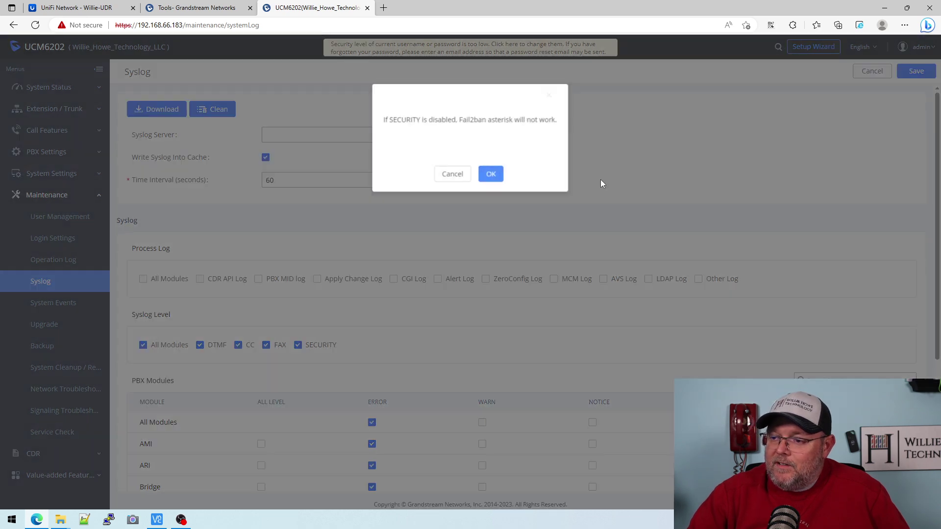
click(496, 174)
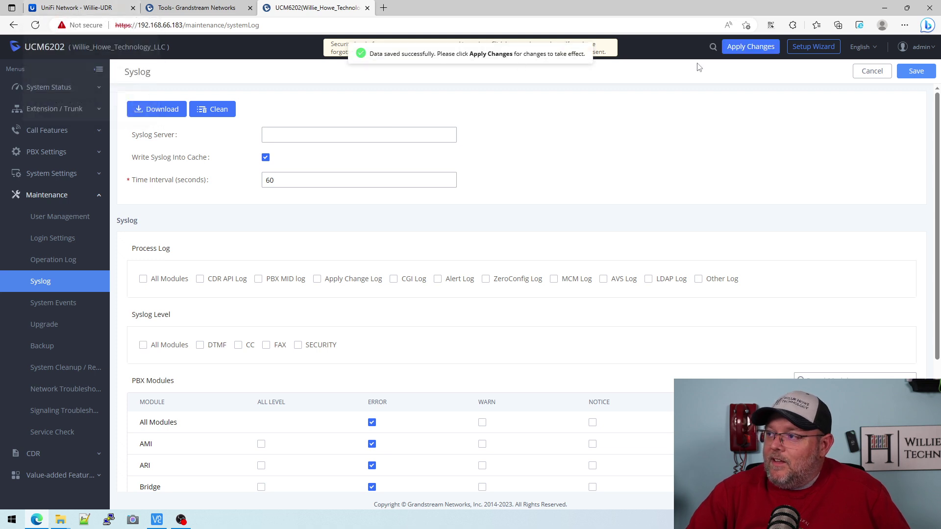
Step: Set UniFi remote logging to Network Application with Auto logging levels, and apply
click(79, 8)
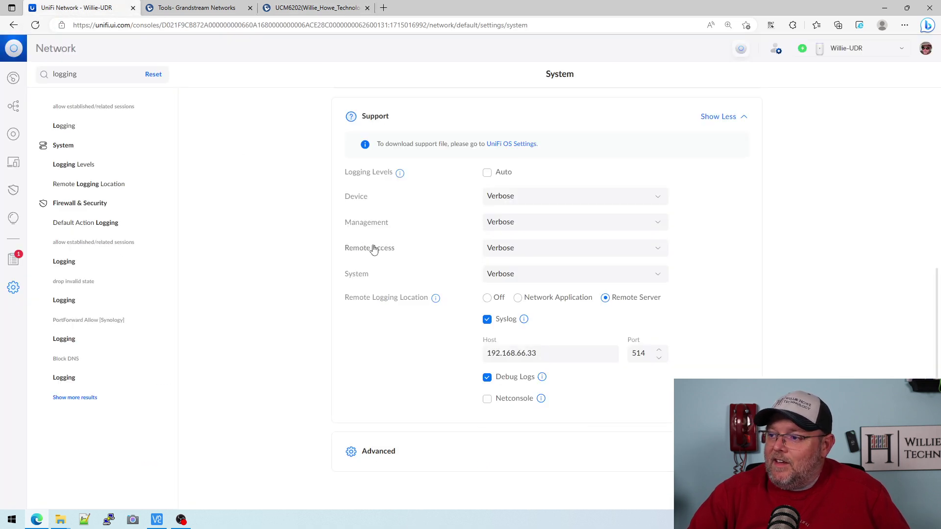
click(561, 301)
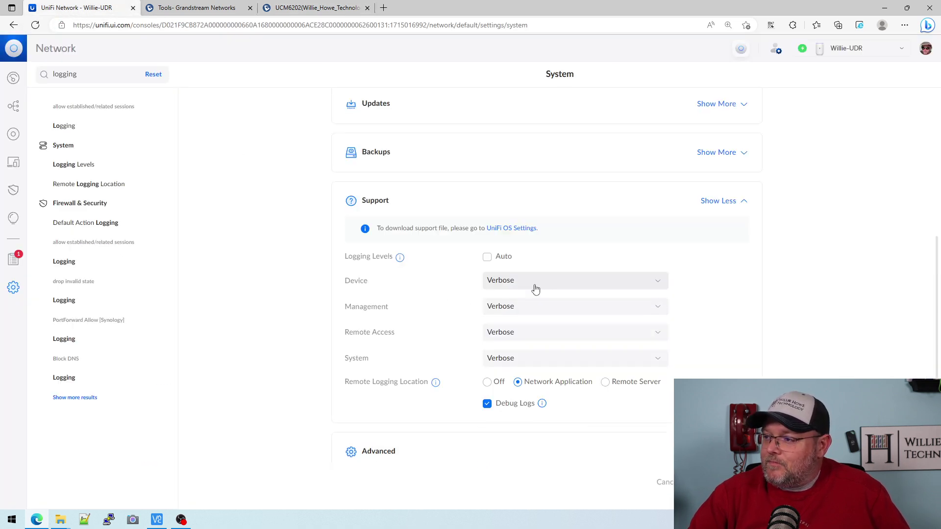
click(502, 258)
click(720, 482)
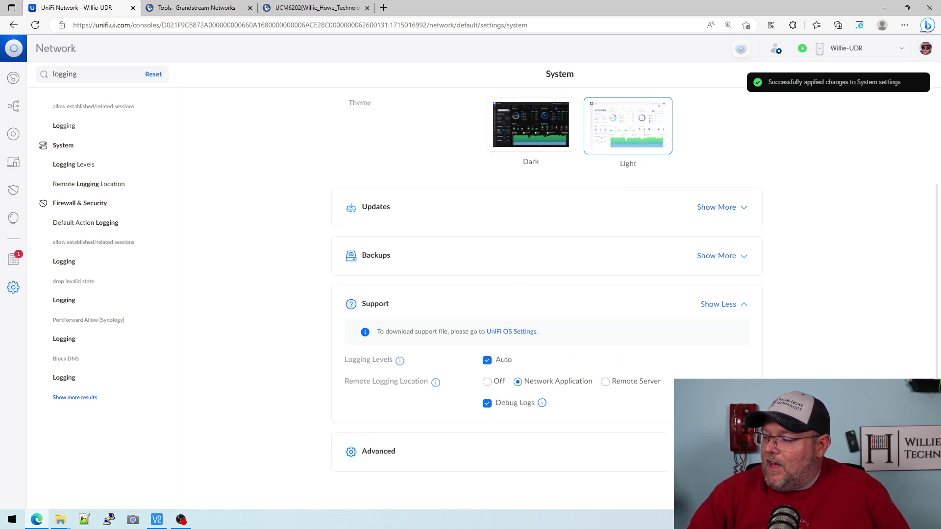
Step: Check the 192.168.66.1 folder, then view the .54 folder's log_426526265 in Notepad
mouse_move(65, 520)
click(157, 465)
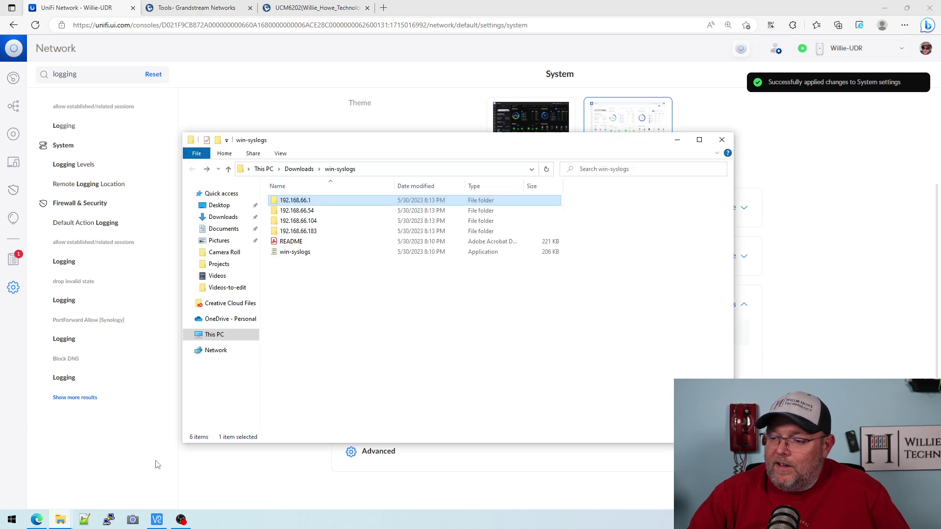
double_click(318, 201)
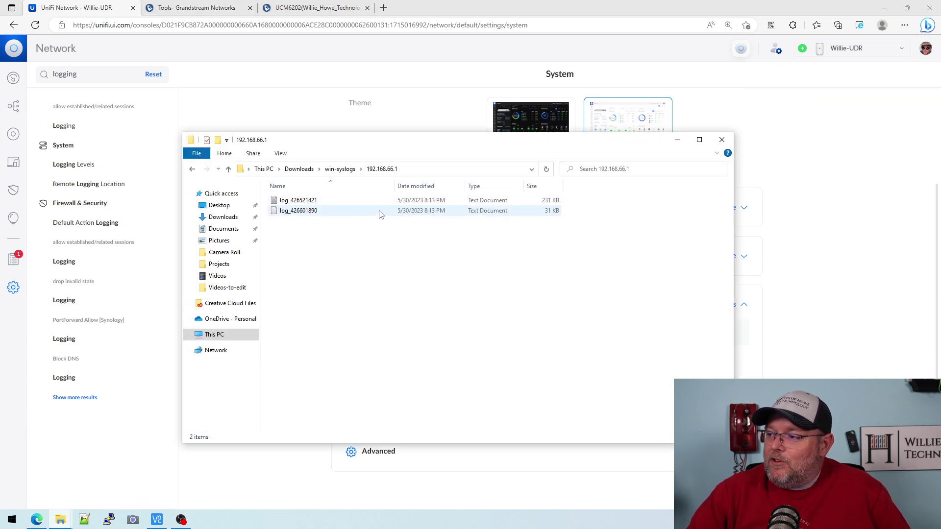
click(192, 169)
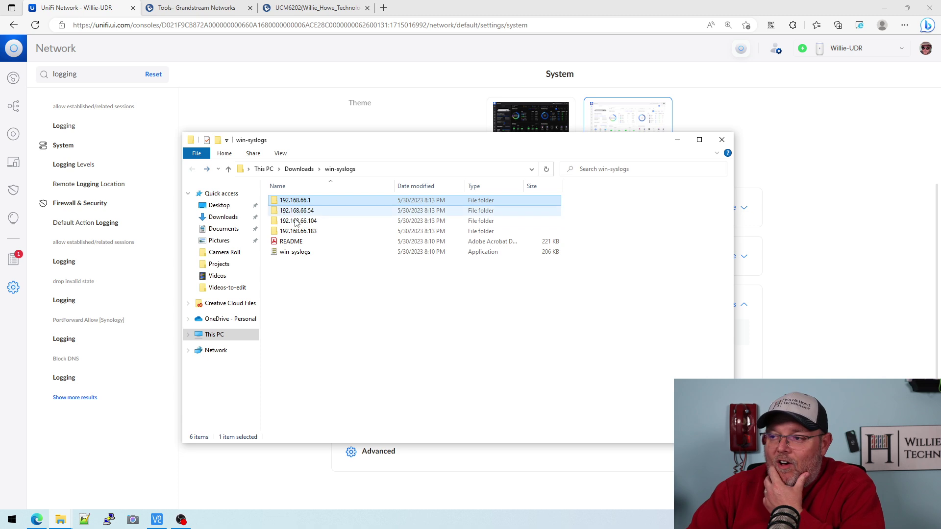
click(301, 211)
double_click(301, 212)
double_click(316, 201)
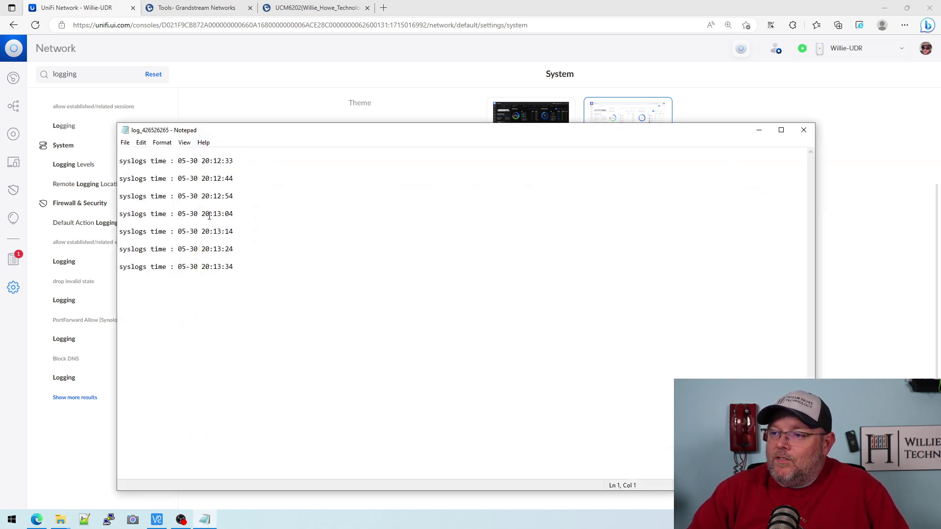
click(801, 131)
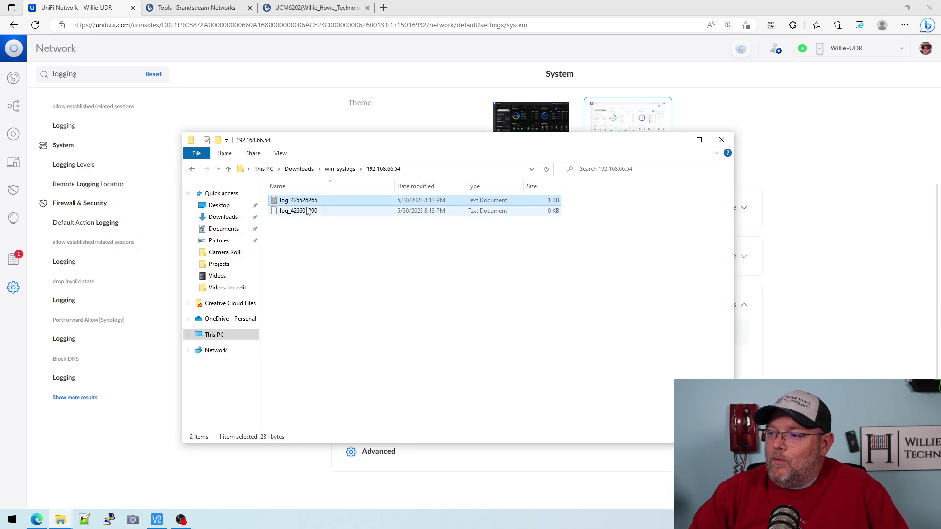
Step: View .104's log_426527437, then open .183's log_426472437 in Notepad
click(192, 168)
double_click(314, 220)
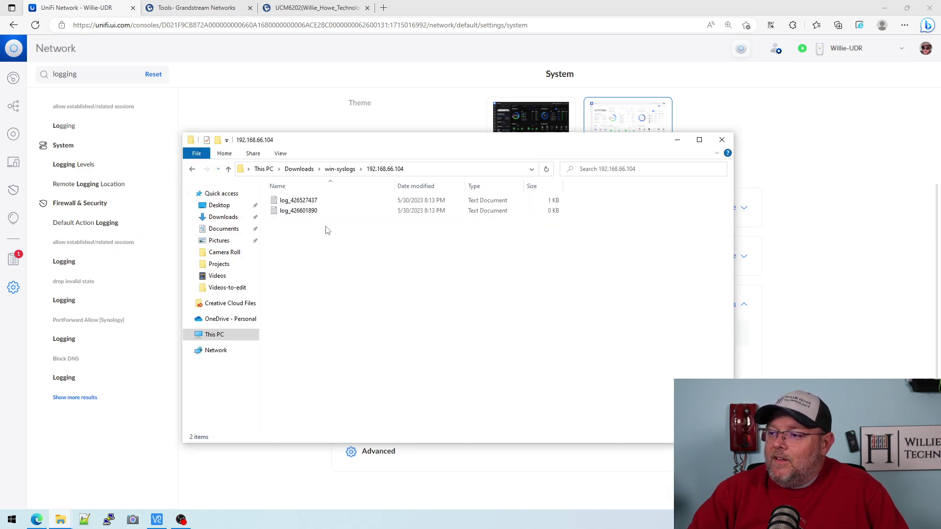
double_click(298, 200)
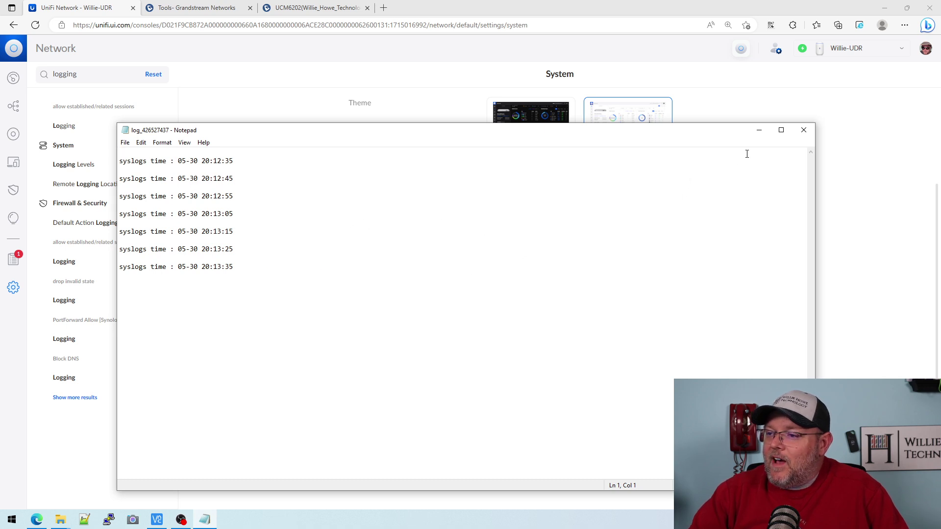
click(803, 130)
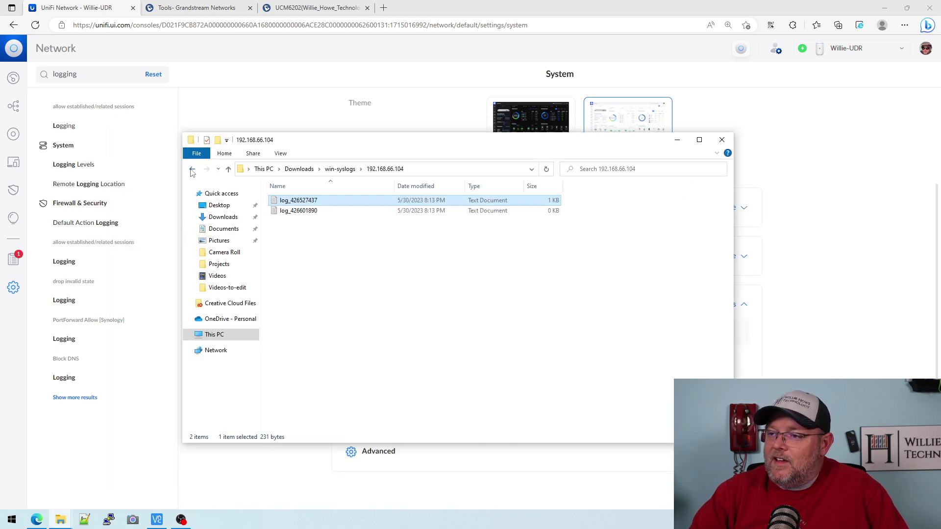
click(192, 169)
double_click(314, 229)
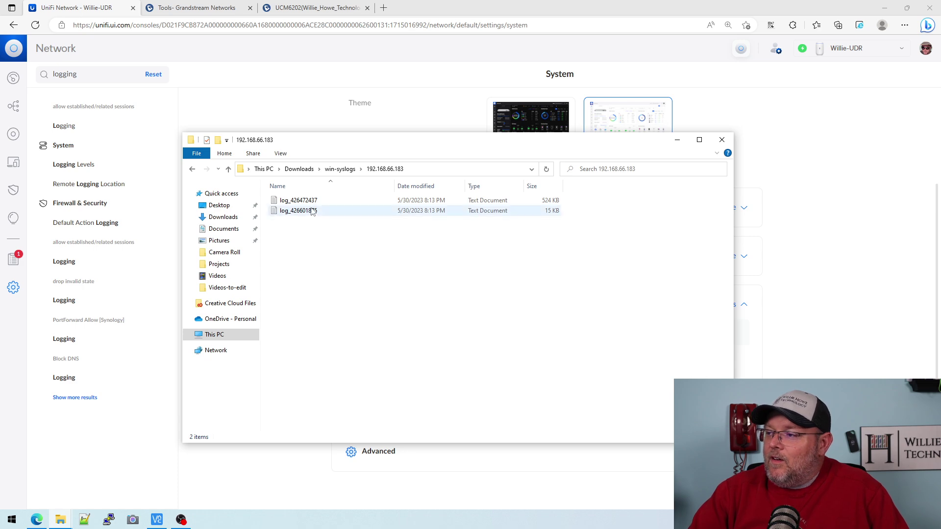
double_click(312, 201)
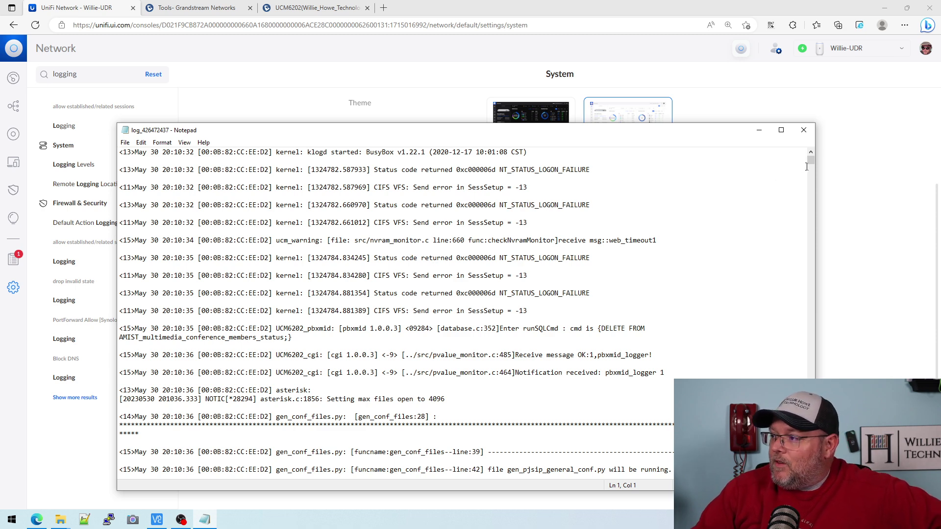
Step: Scroll through the 192.168.66.183 log in Notepad, then close it
scroll(490, 260, down, 4)
scroll(480, 314, up, 4)
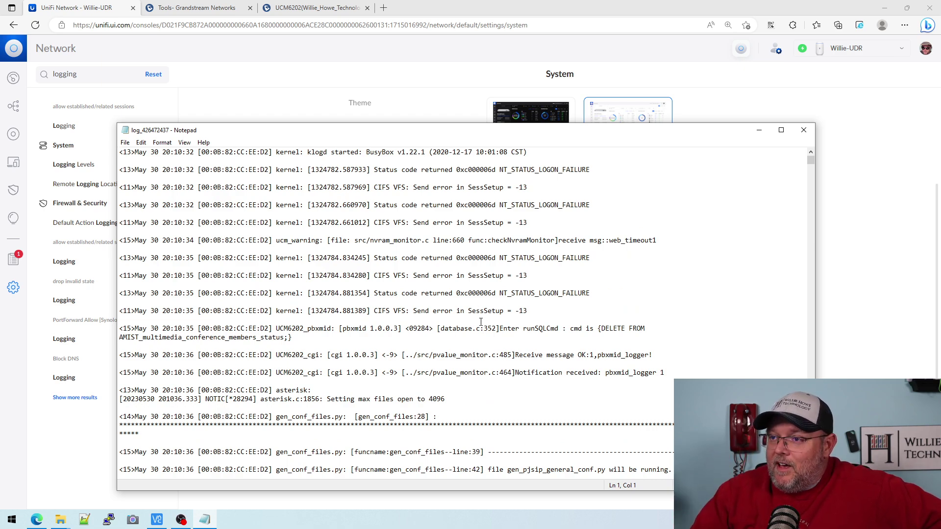
scroll(353, 264, down, 12)
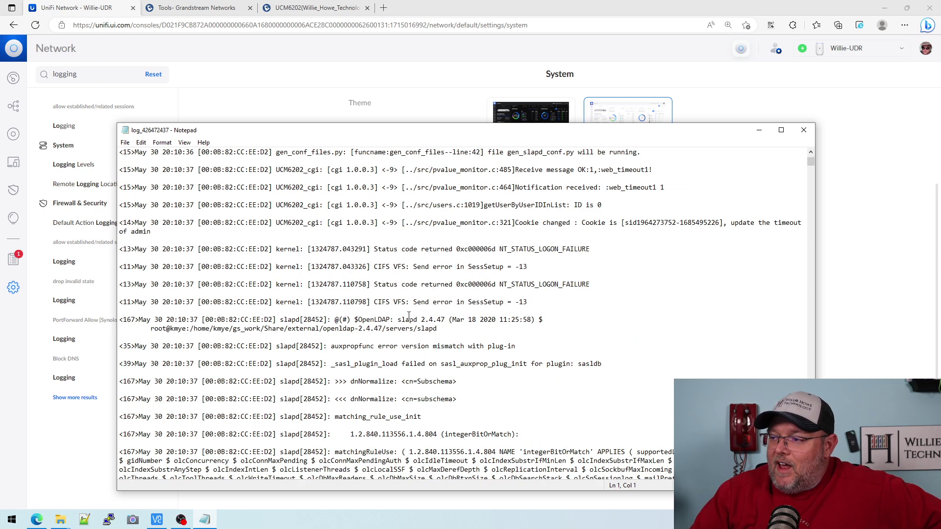
scroll(409, 315, down, 10)
scroll(408, 315, up, 12)
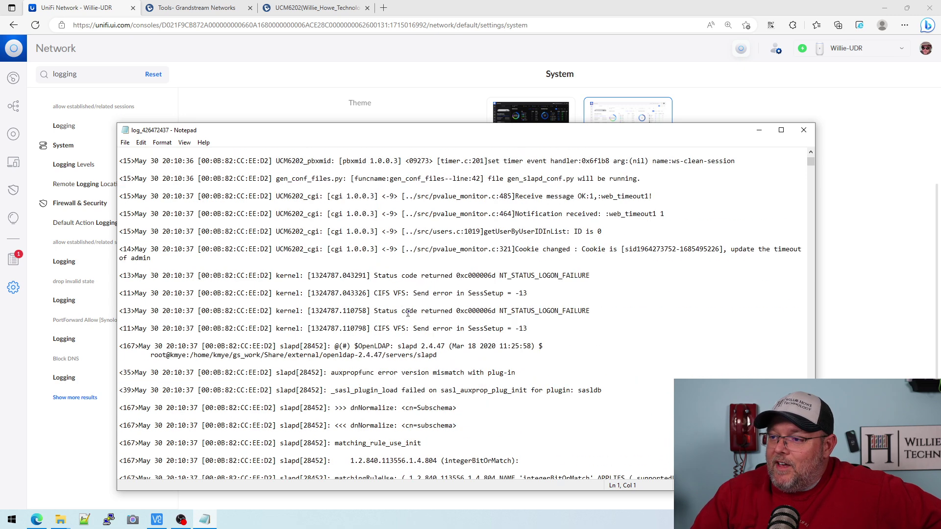
scroll(542, 172, up, 2)
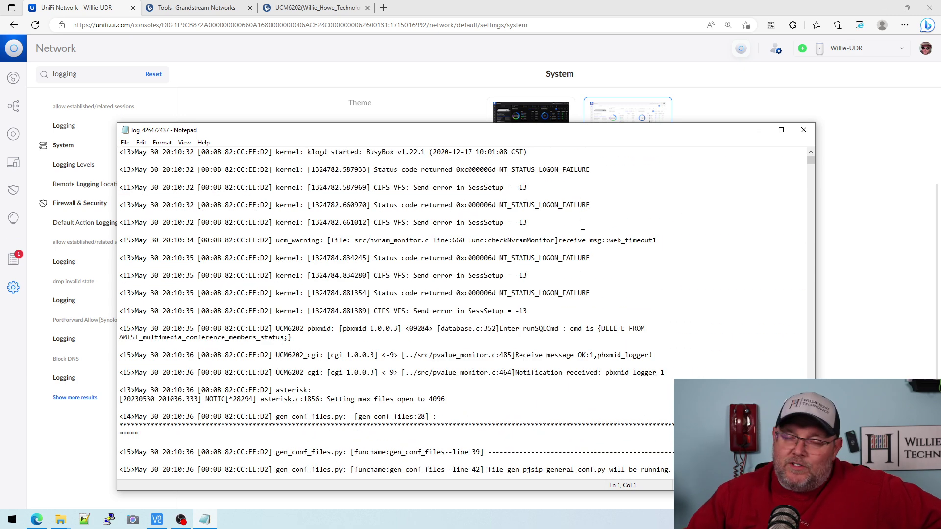
click(803, 130)
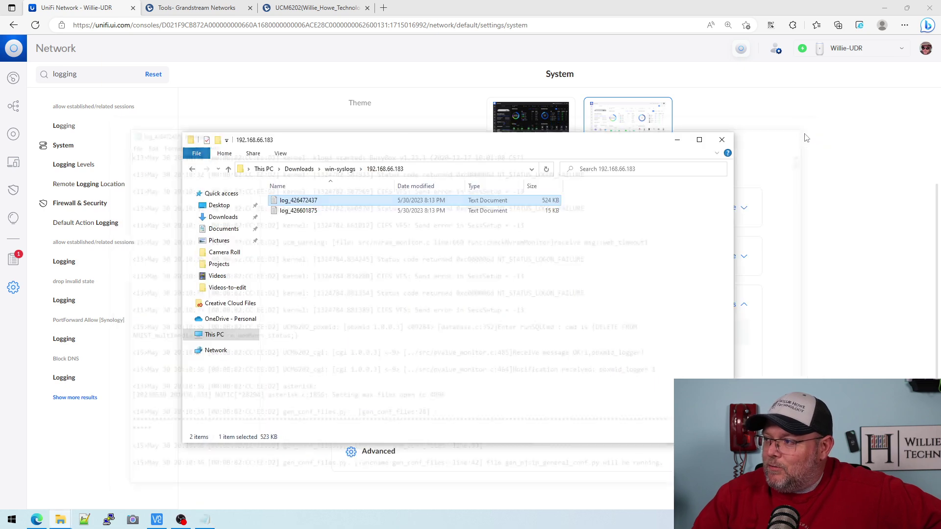
Step: In the 192.168.66.1 folder, view log_426521421 and log_426601890 in Notepad, closing each
click(191, 169)
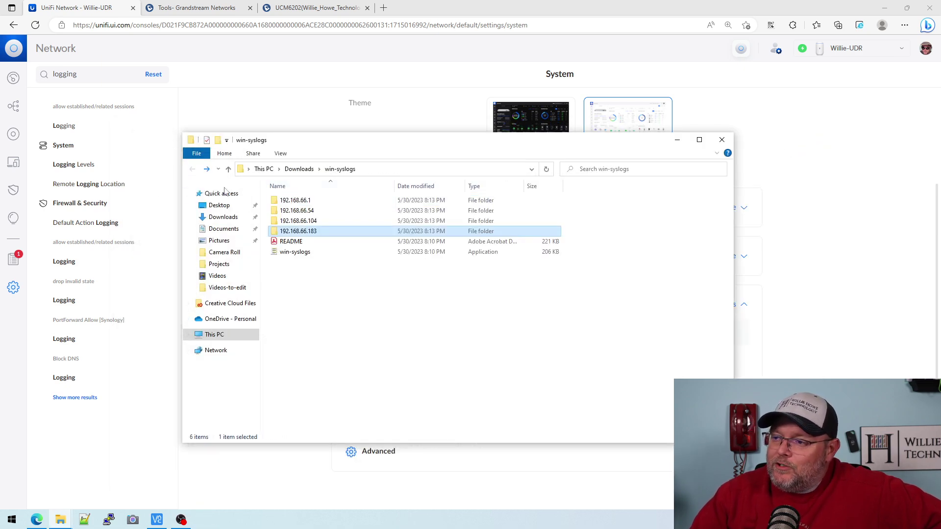
double_click(324, 202)
double_click(317, 202)
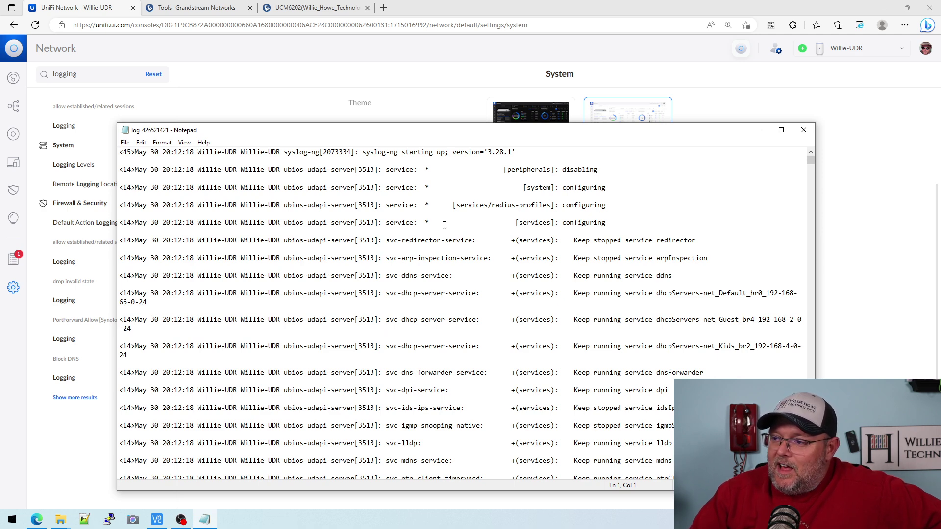
click(804, 130)
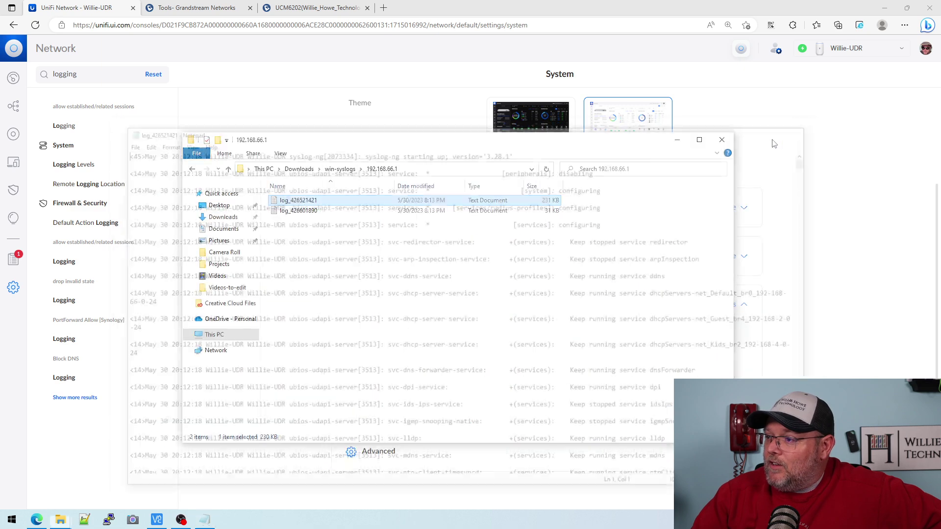
double_click(333, 210)
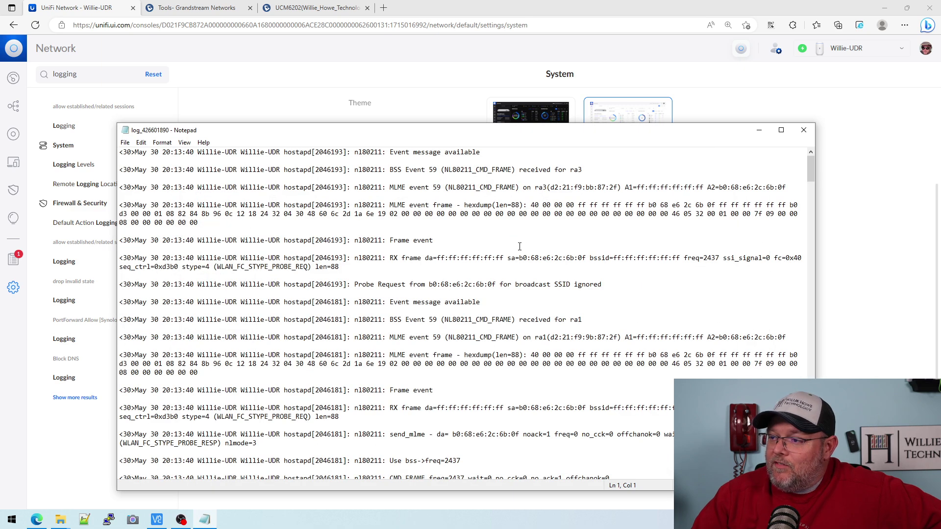
click(804, 130)
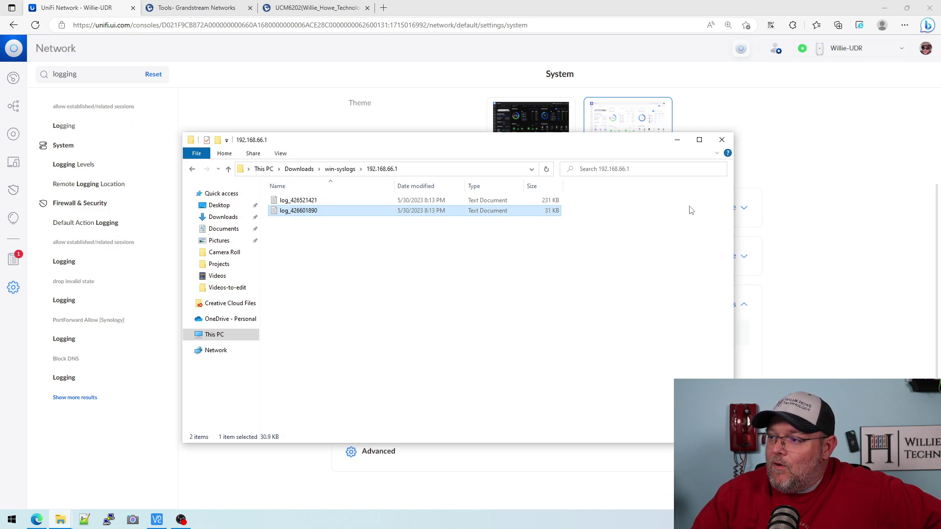
Step: Switch to the 'Tools - Grandstream Networks' browser tab showing the Syslog Utility Tool
click(238, 6)
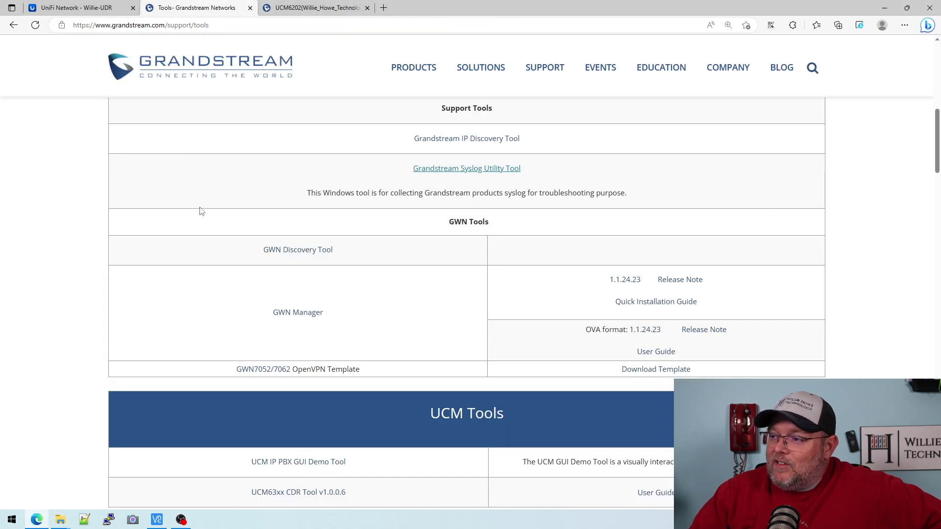